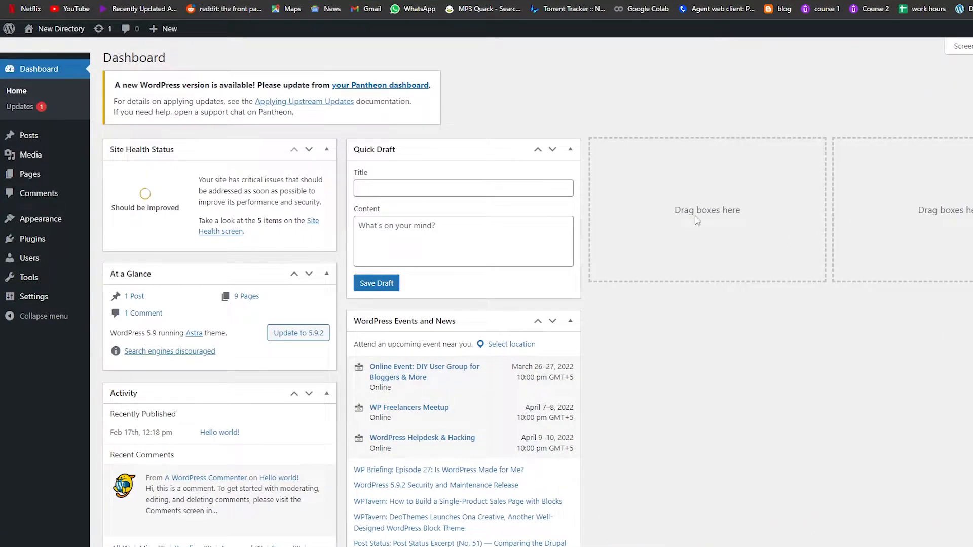
Look over the WordPress site dashboard and the WordPress.com plugin catalogue with its premium and featured plugins
scroll(867, 266, "down", 3)
scroll(868, 266, "up", 3)
scroll(187, 229, "down", 1)
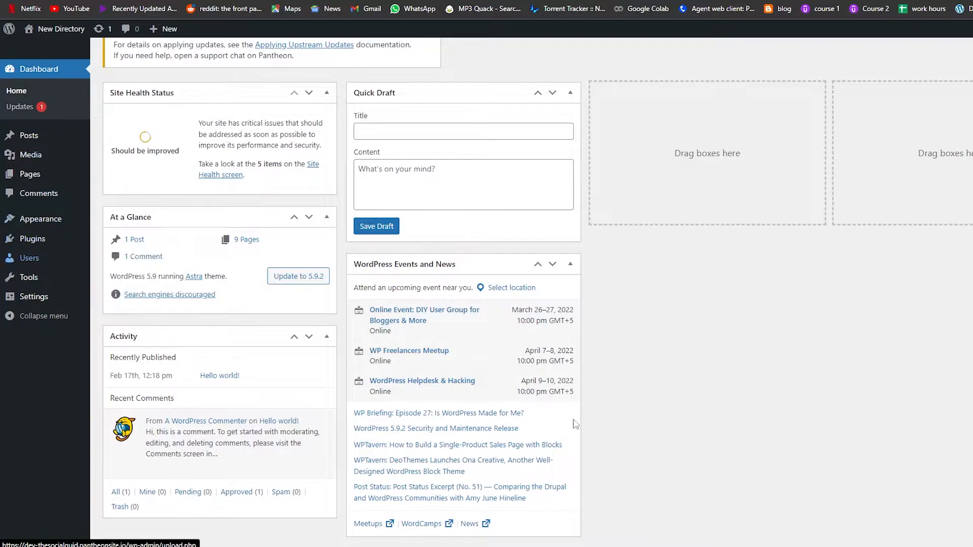
scroll(464, 369, "up", 1)
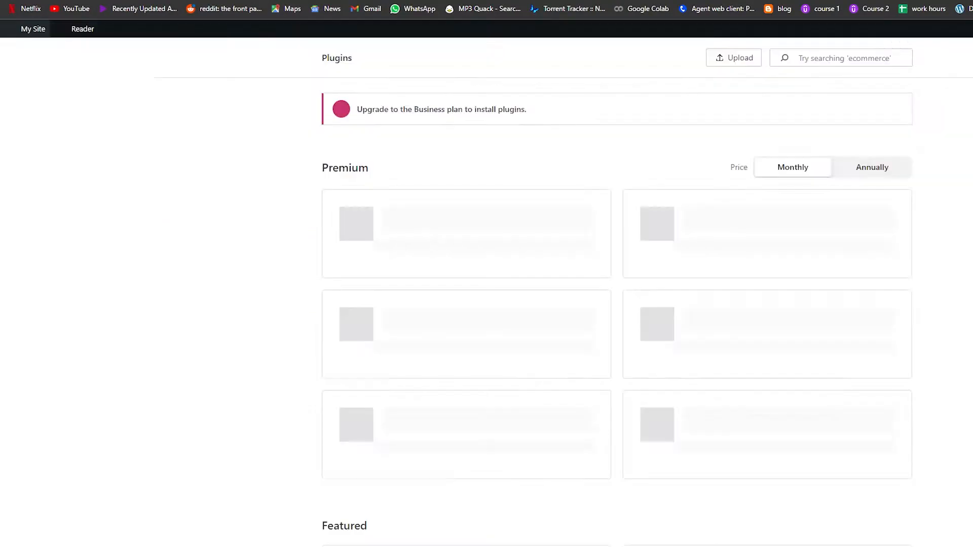
scroll(499, 330, "down", 6)
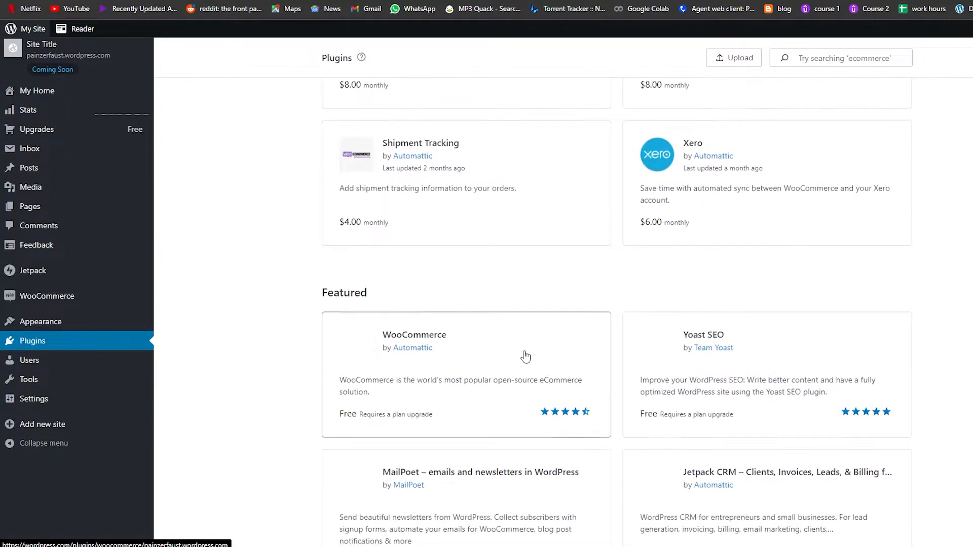
scroll(526, 354, "up", 6)
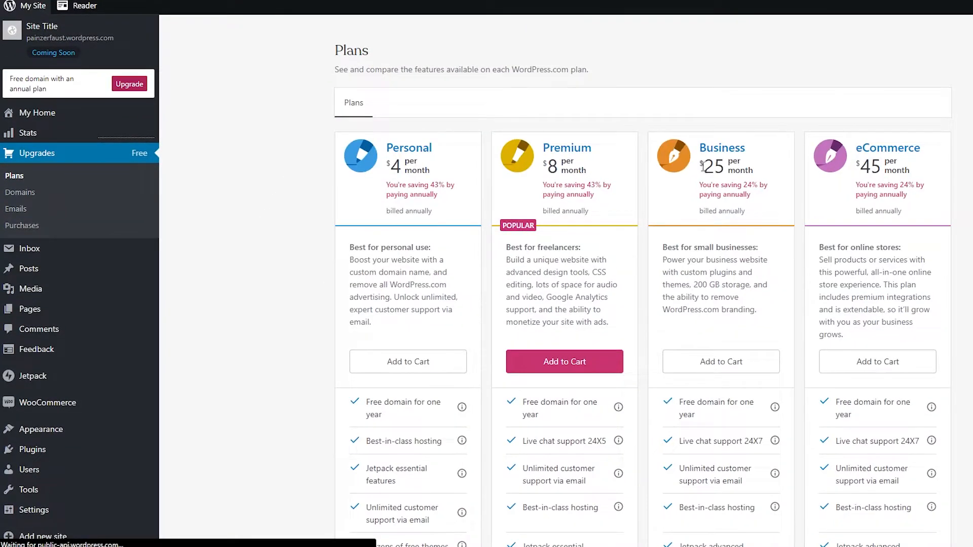
Examine the WordPress.com plans, comparing the Business plan's monthly price and features with the other plans
left_click_drag(703, 166, 757, 175)
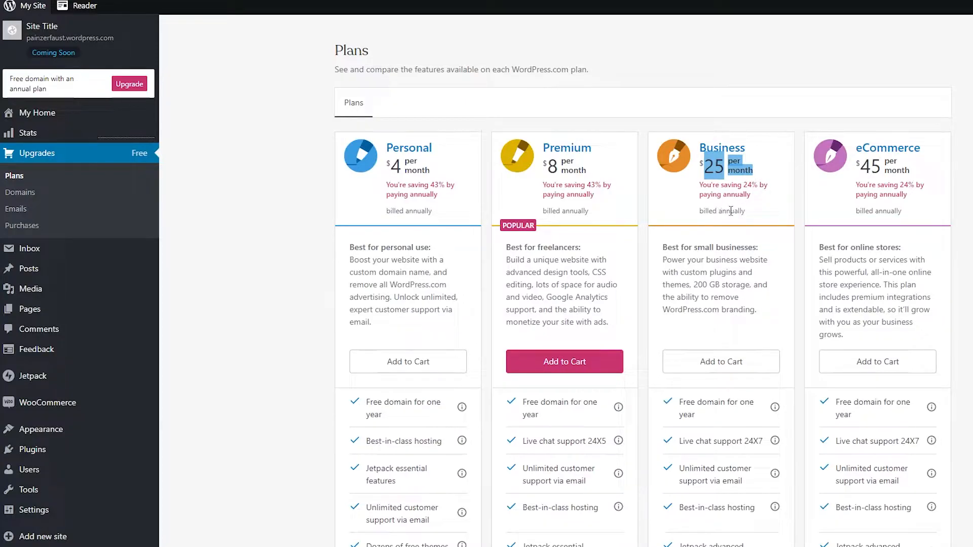
scroll(689, 239, "down", 5)
scroll(688, 239, "up", 4)
left_click(705, 128)
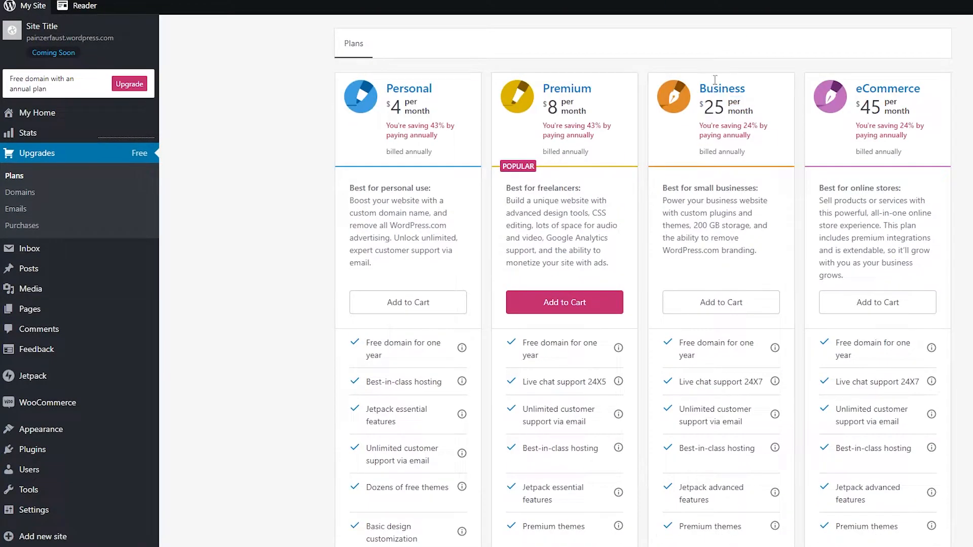
left_click_drag(698, 90, 759, 101)
left_click(760, 91)
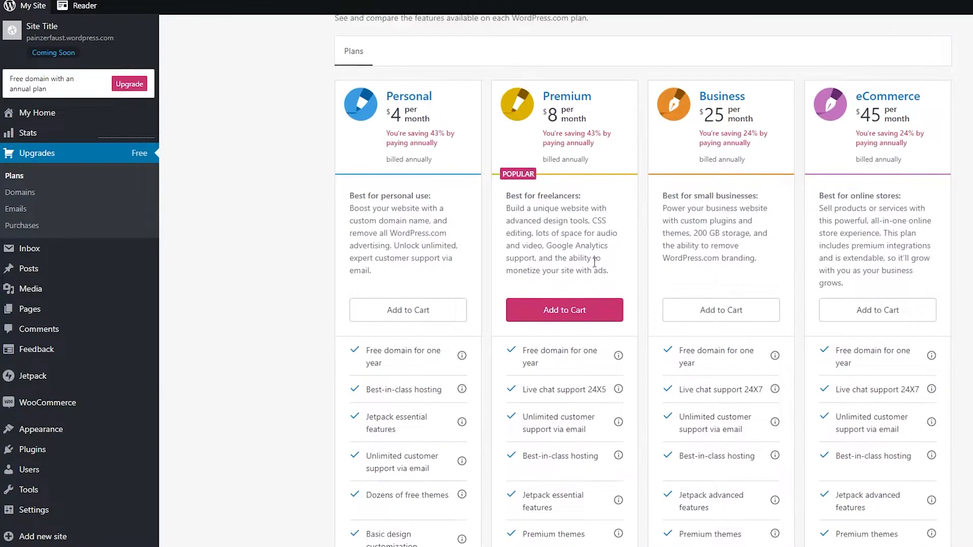
scroll(445, 239, "down", 15)
scroll(465, 356, "up", 15)
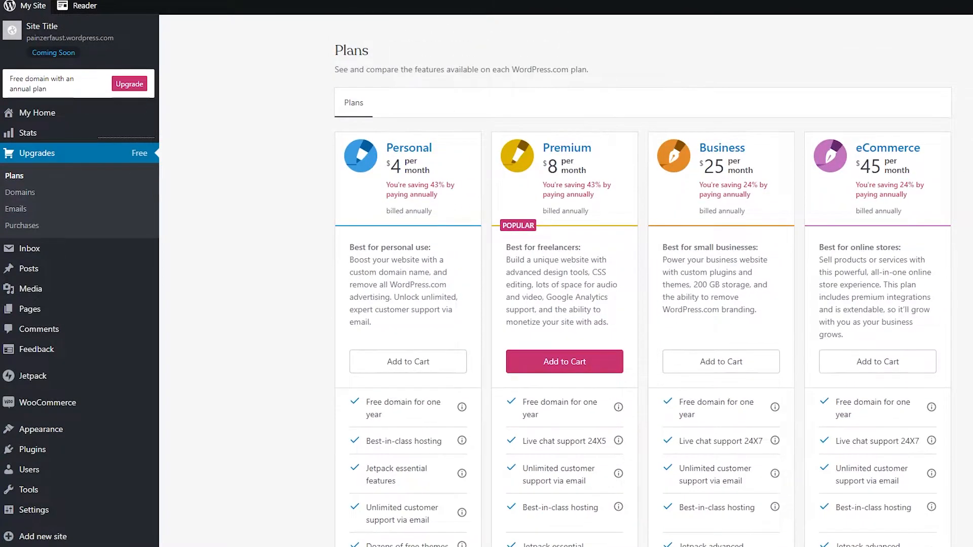
Open pantheon.io in a new browser tab, dismiss the free trial sign-up offer and look over the home page
key("ctrl+t")
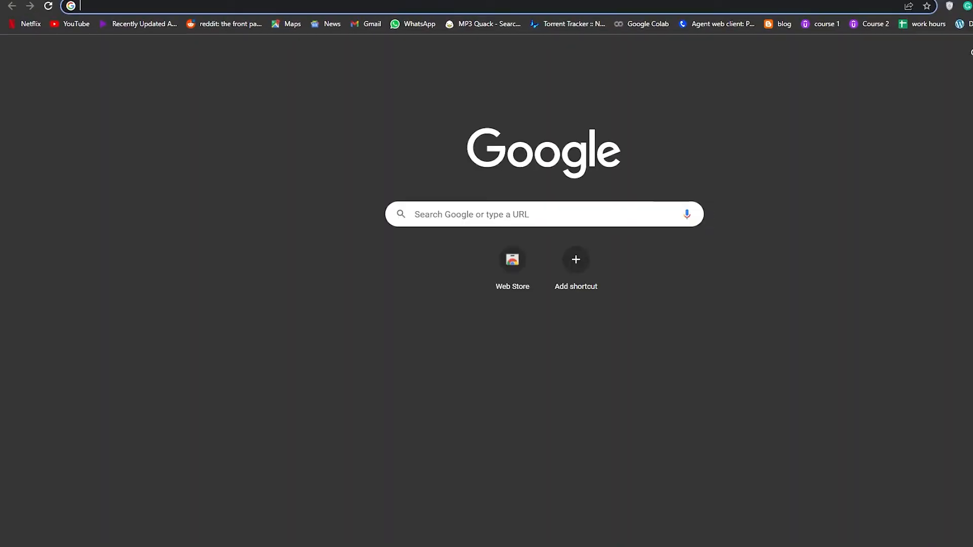
type("pant")
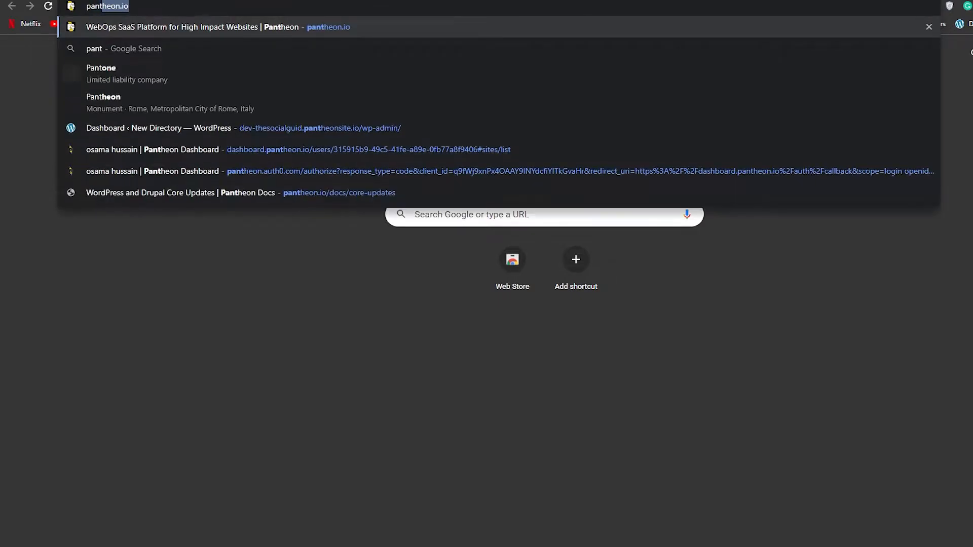
key("Return")
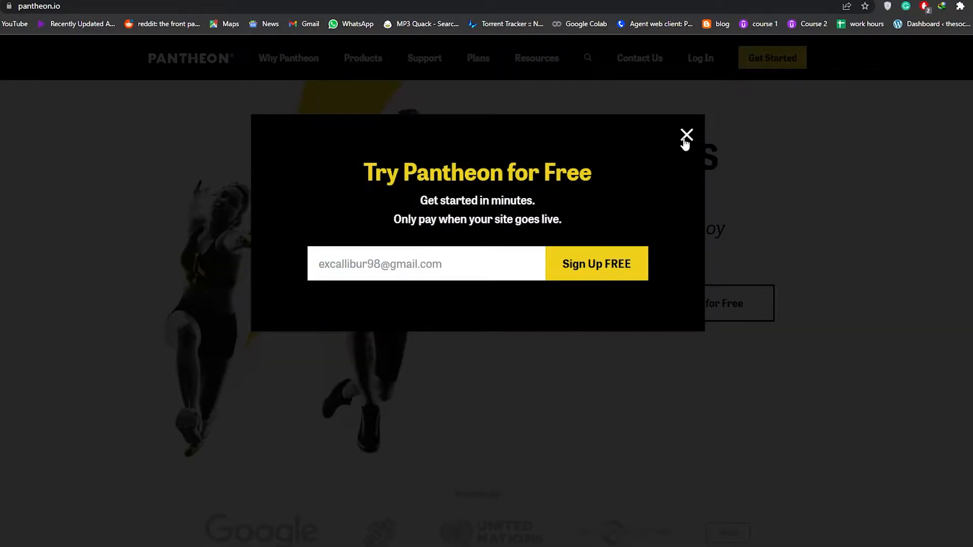
left_click(686, 136)
scroll(571, 326, "down", 5)
scroll(509, 268, "up", 5)
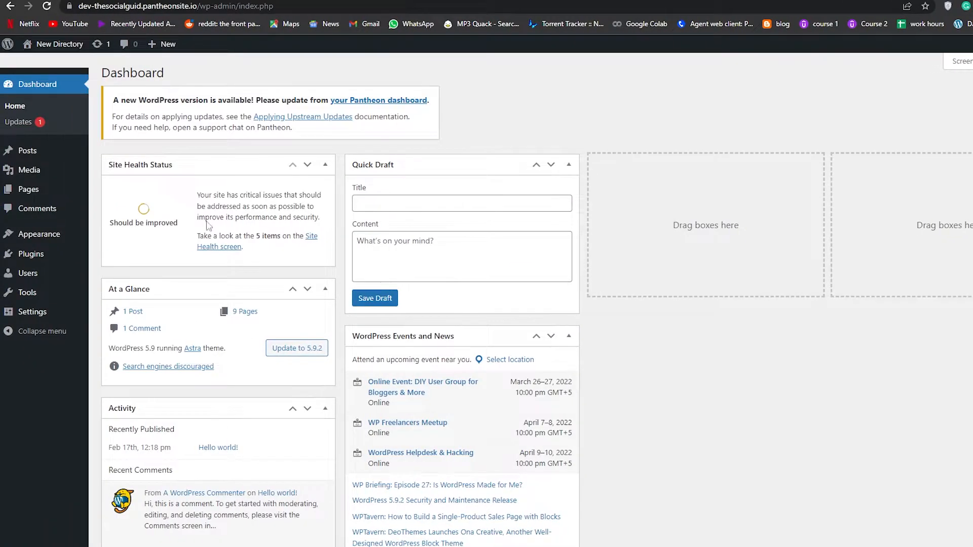
Compare the Pantheon-hosted site's dashboard with the monthly price of the WordPress.com Business plan
scroll(681, 414, "down", 5)
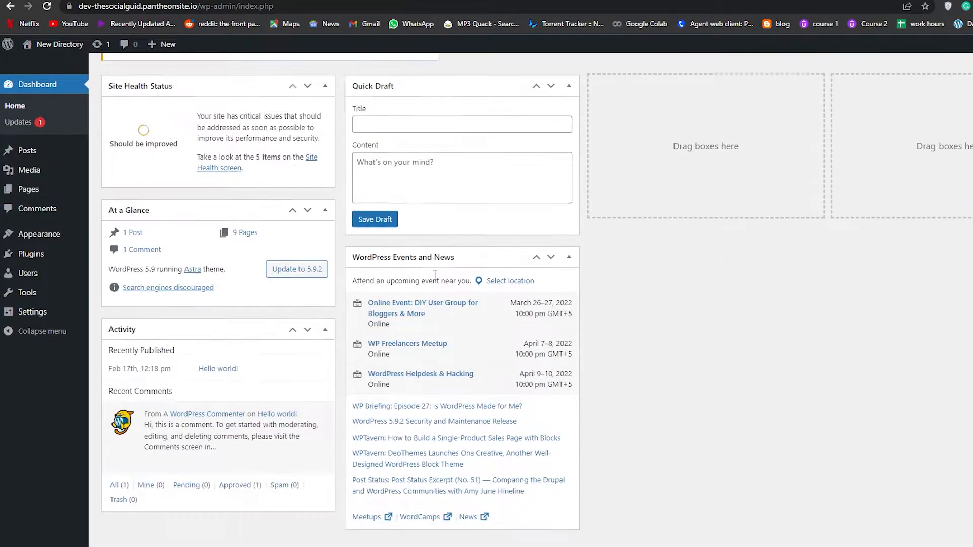
scroll(238, 342, "up", 4)
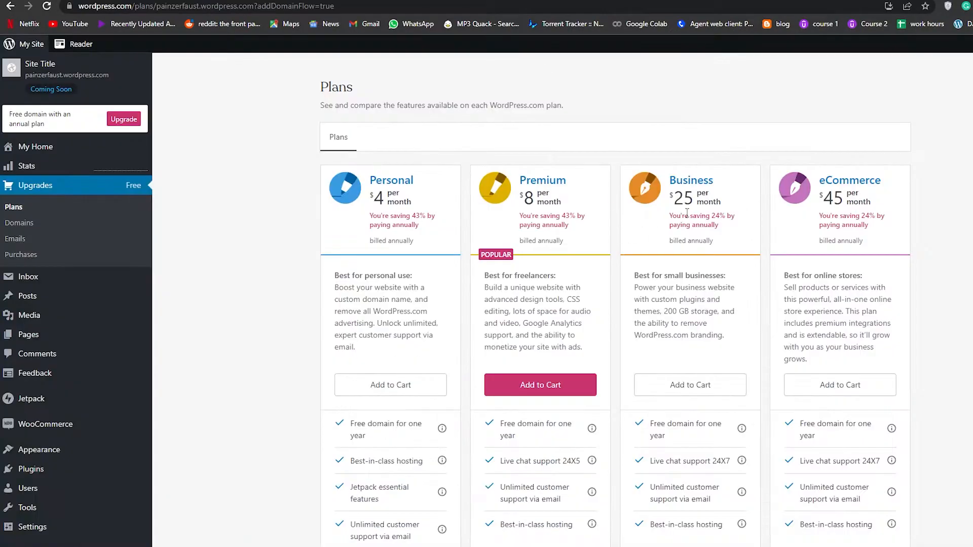
left_click_drag(674, 193, 725, 210)
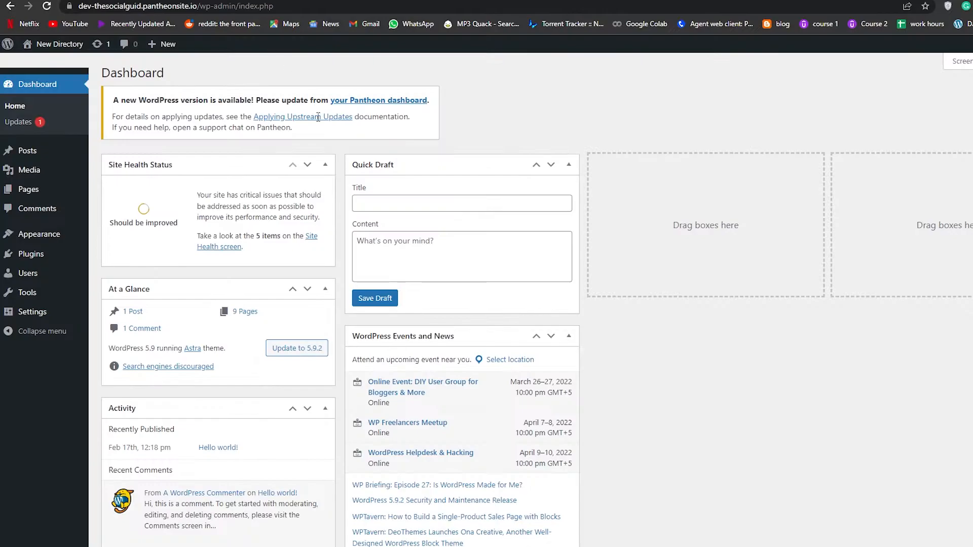
scroll(740, 472, "down", 3)
scroll(707, 465, "up", 3)
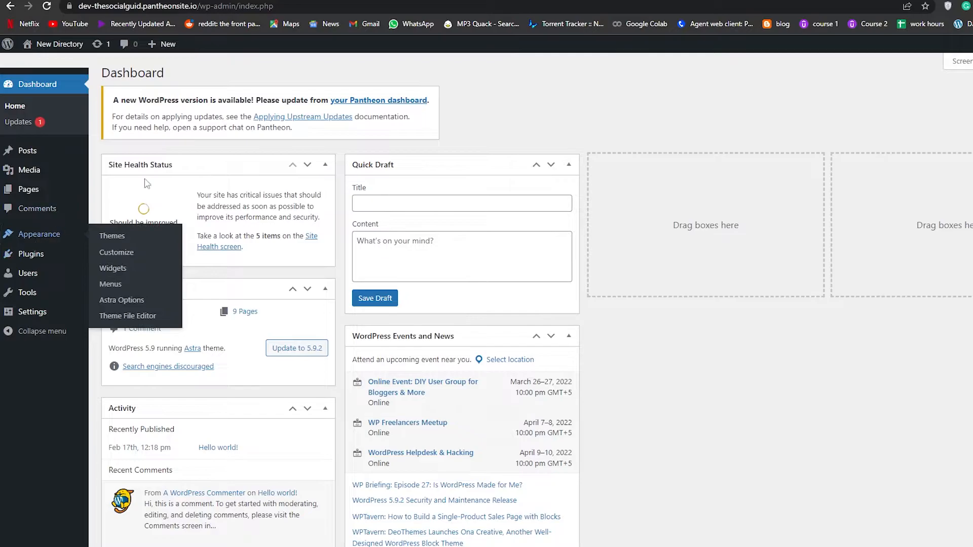
Open the page for adding new plugins to the Pantheon-hosted site and look through the featured plugins and popular tags
left_click(35, 260)
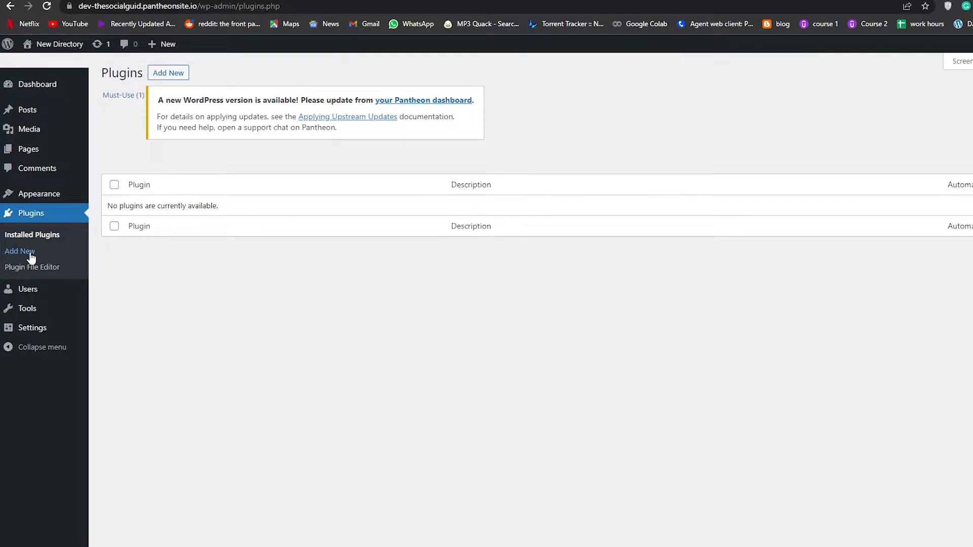
left_click(31, 256)
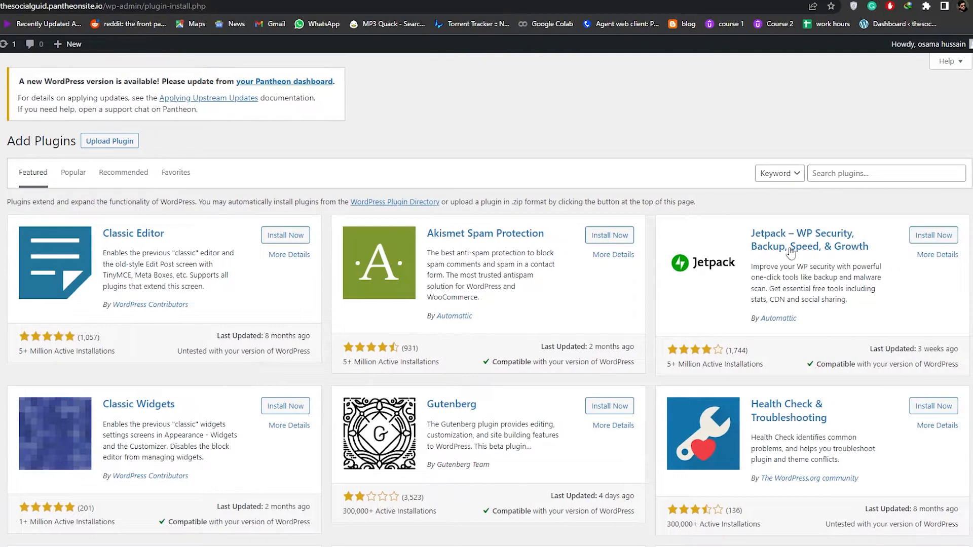
scroll(552, 265, "down", 8)
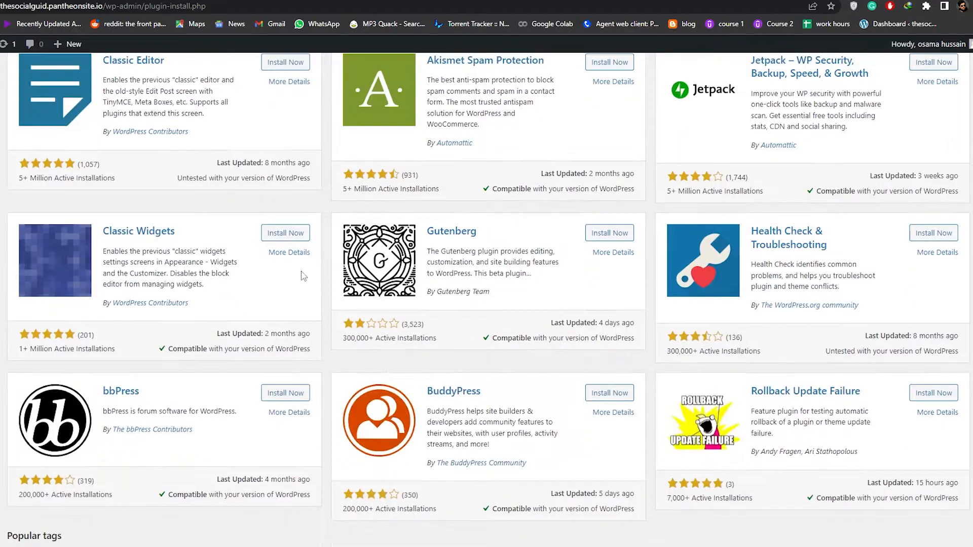
scroll(343, 288, "up", 8)
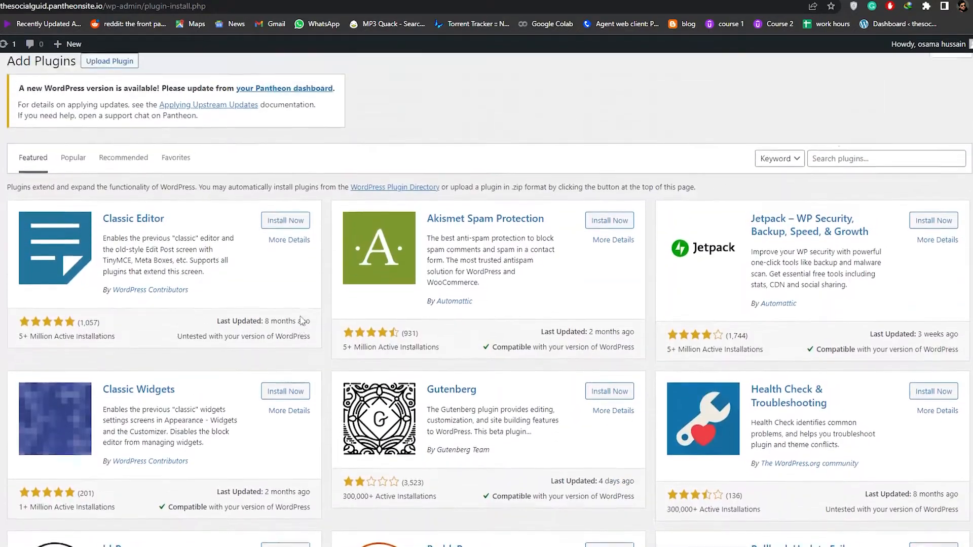
scroll(337, 306, "down", 8)
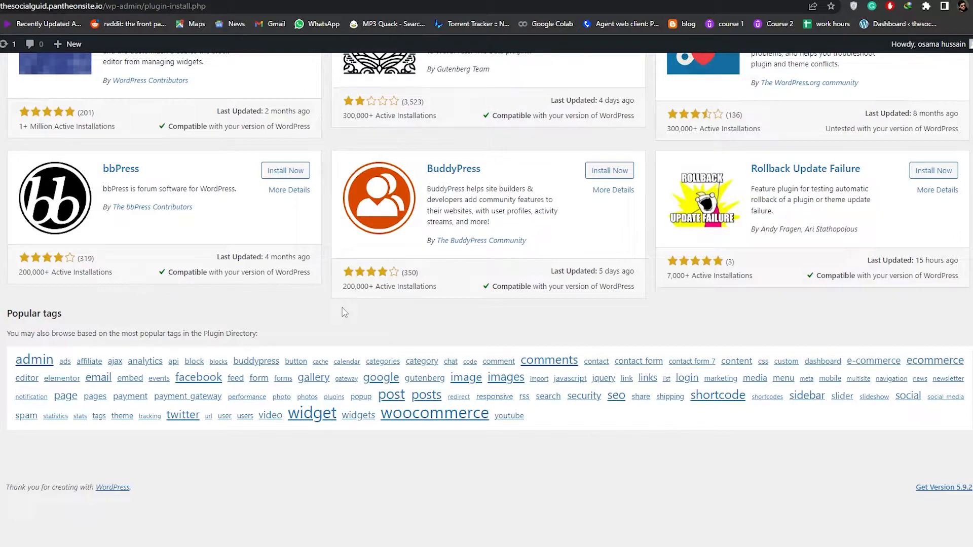
scroll(344, 313, "up", 8)
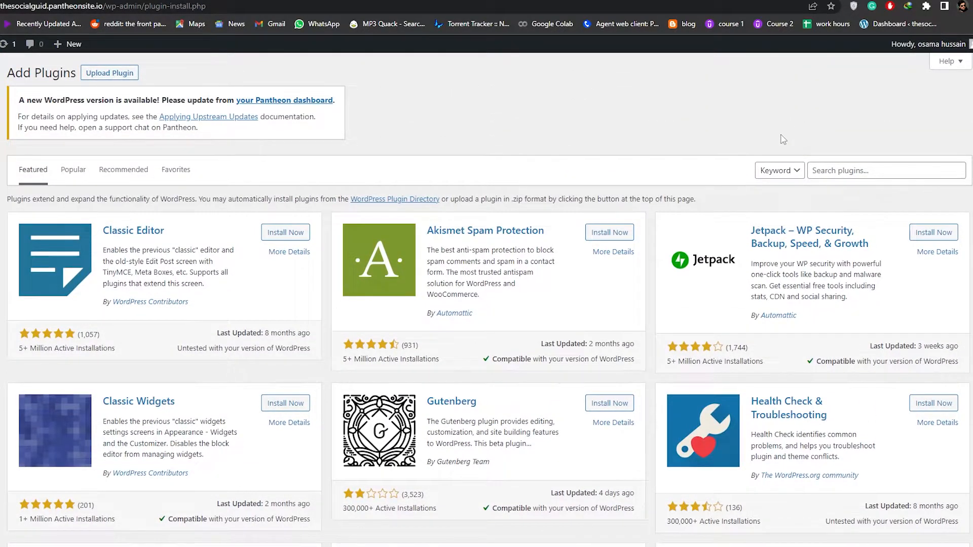
Search the plugin directory for "astra", then install and activate the Starter Templates plugin by Brainstorm Force
left_click(831, 170)
type("astra")
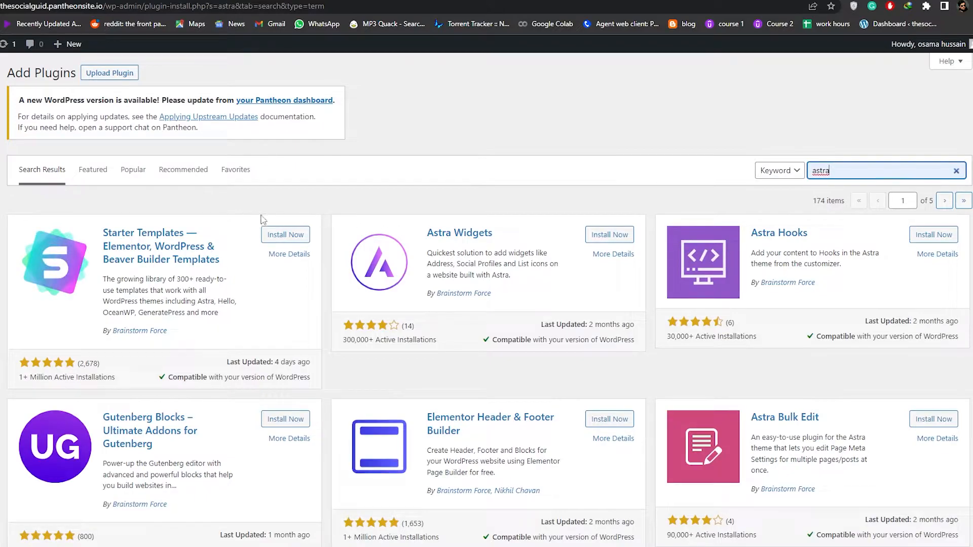
scroll(255, 218, "down", 1)
scroll(114, 215, "up", 1)
left_click_drag(102, 233, 219, 260)
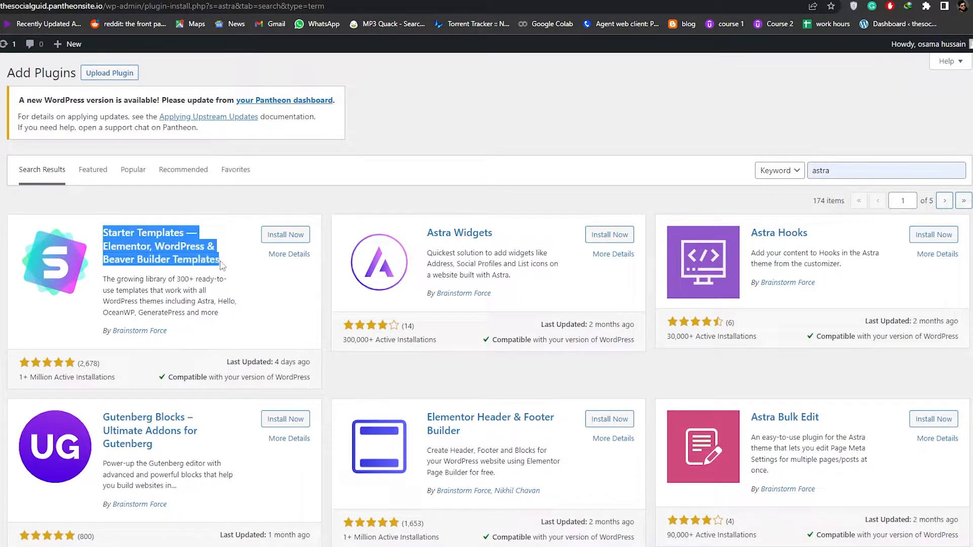
left_click(258, 213)
left_click(292, 237)
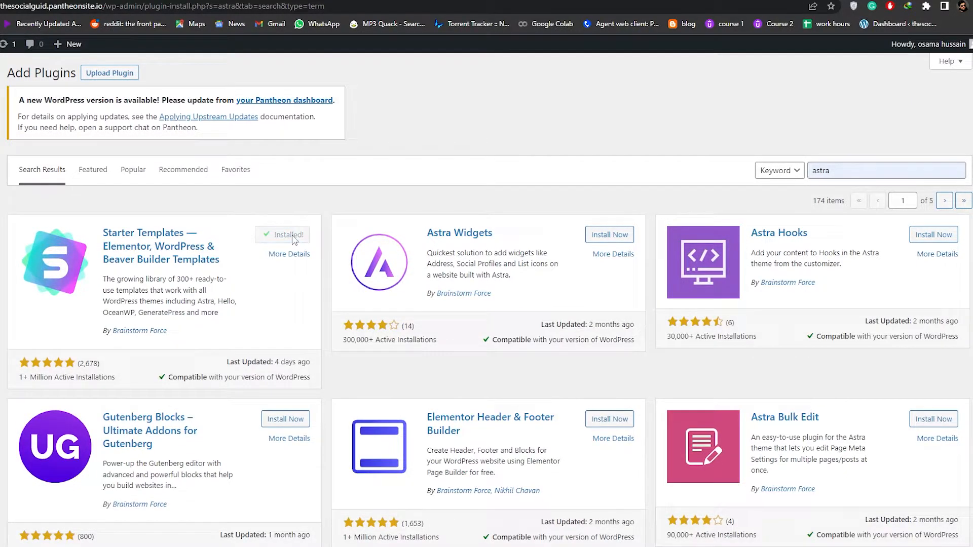
left_click(292, 235)
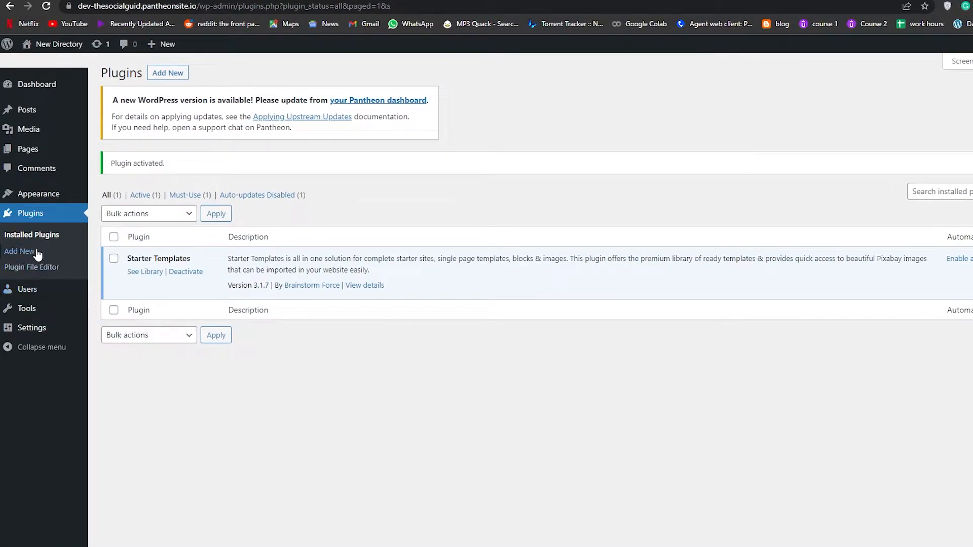
Search for "elementor" among new plugins, then install and activate Elementor Website Builder
left_click(36, 252)
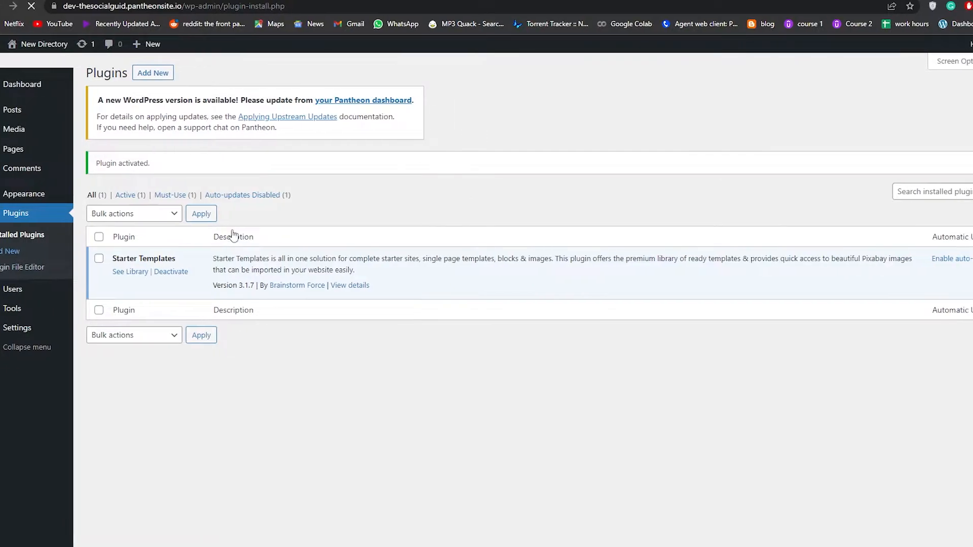
type("e")
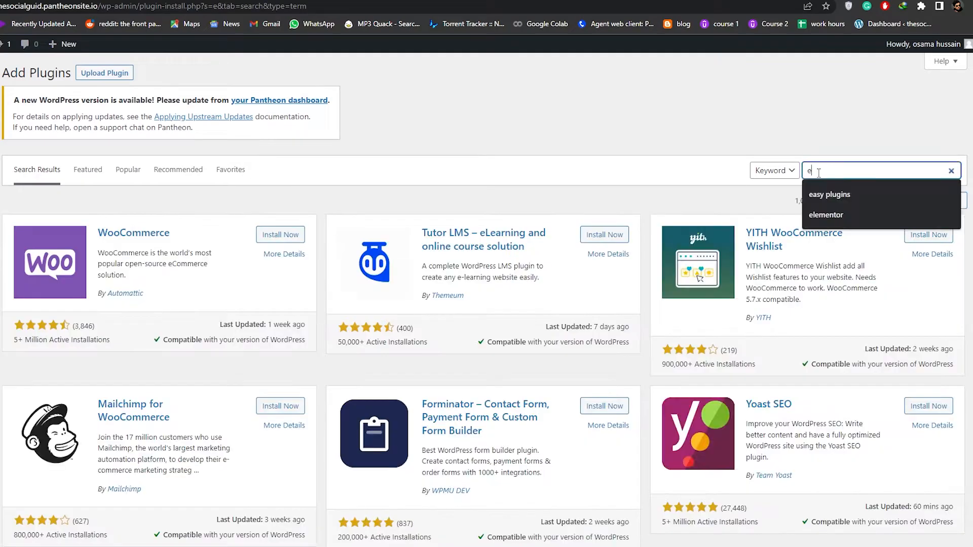
type("lementor")
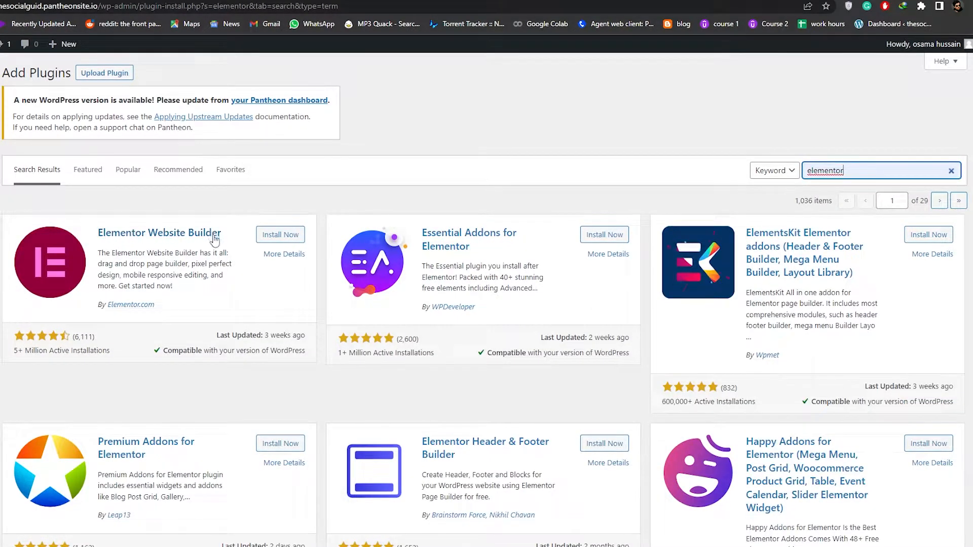
left_click(293, 240)
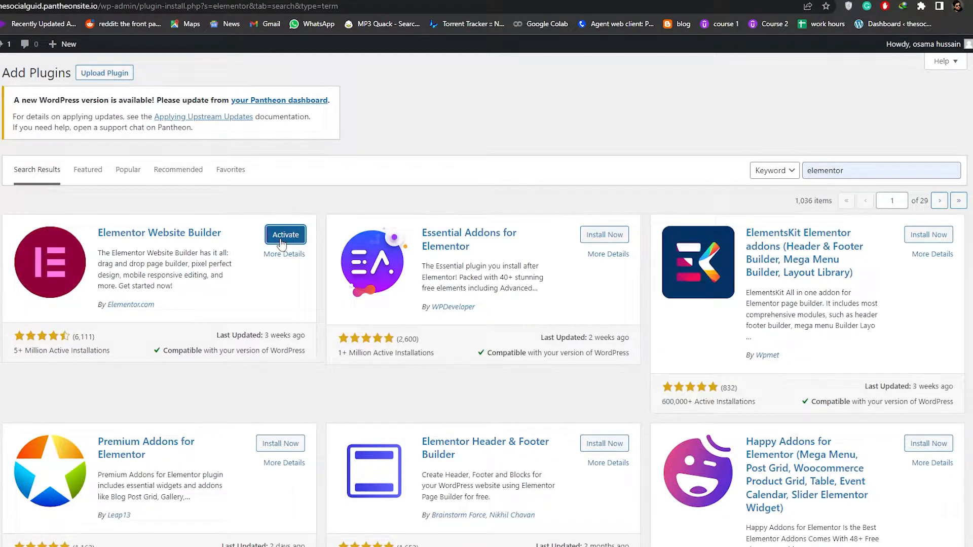
left_click(283, 243)
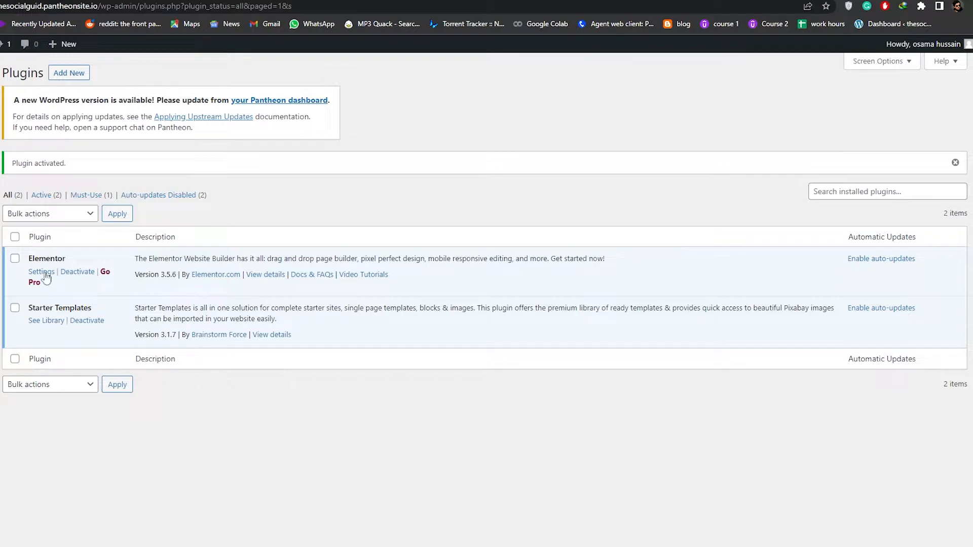
Open the Starter Templates library from the installed plugins and browse its Elementor templates
scroll(40, 299, "down", 2)
scroll(59, 289, "up", 2)
scroll(46, 213, "down", 2)
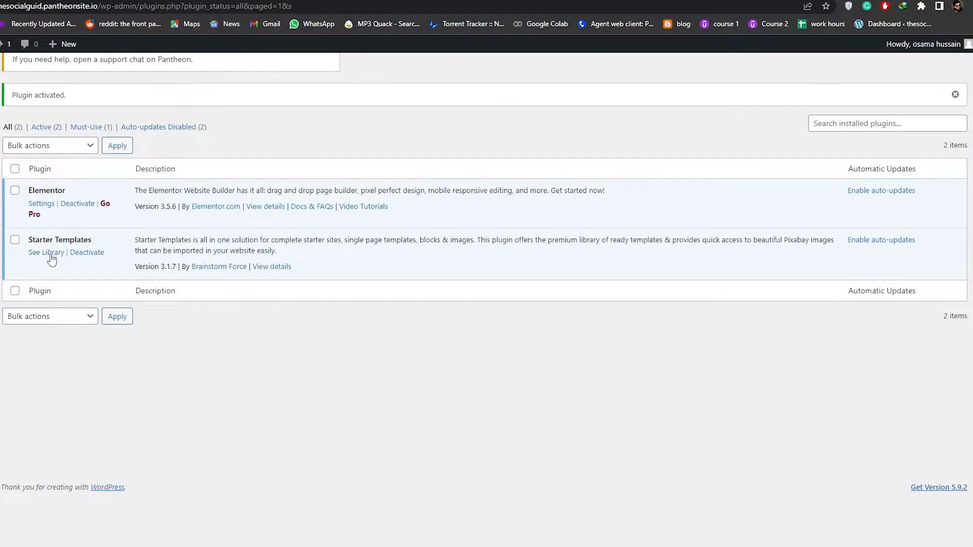
left_click(50, 255)
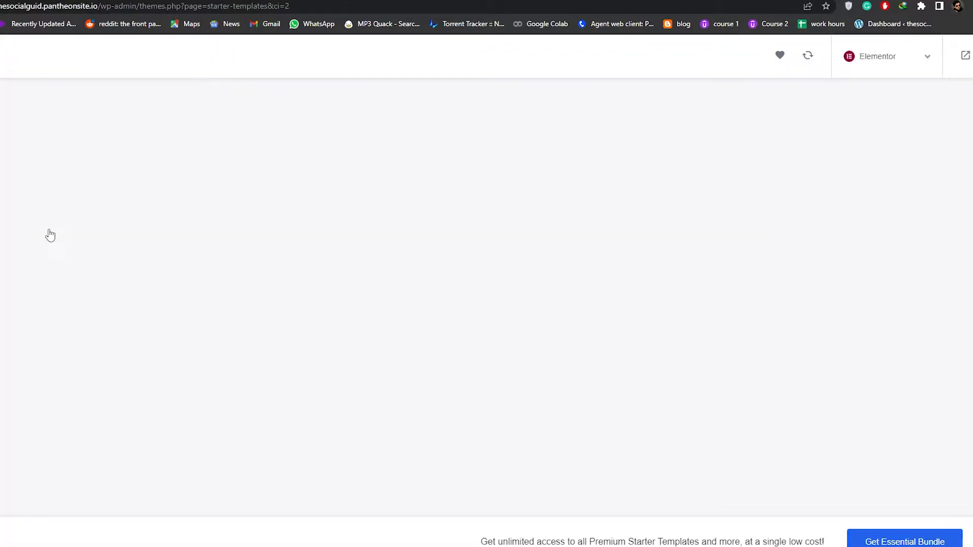
scroll(754, 263, "down", 5)
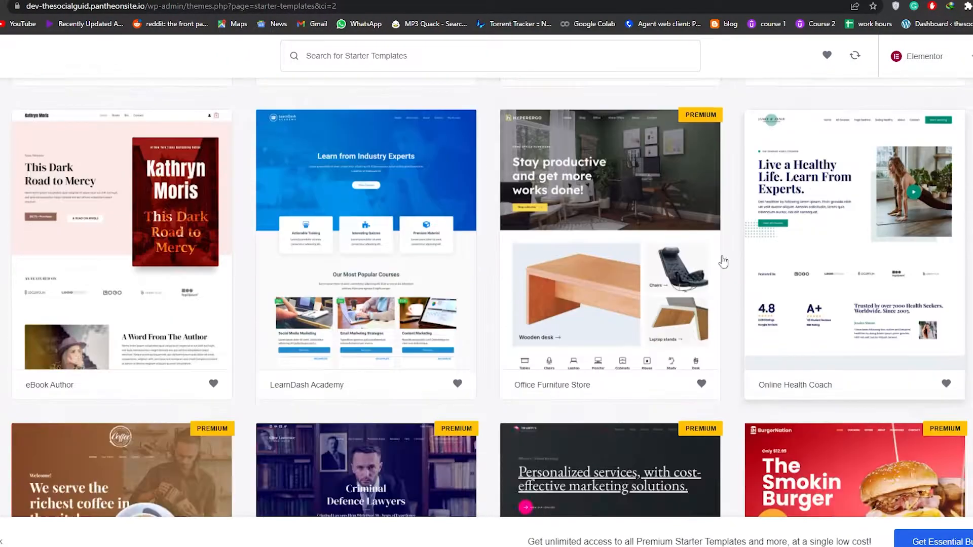
scroll(267, 245, "down", 10)
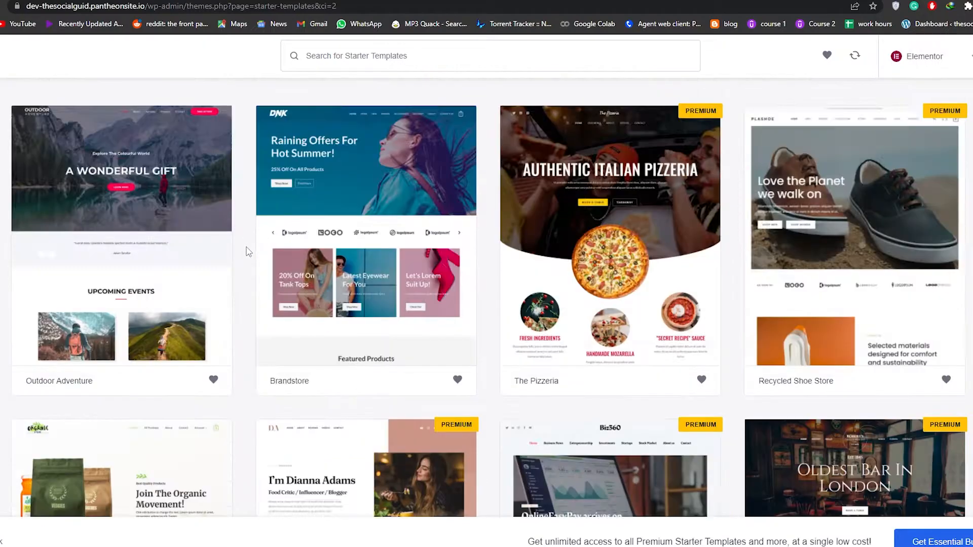
Choose the Coffee House template from the Starter Templates library and skip adding a logo
scroll(248, 252, "up", 9)
mouse_move(246, 250)
scroll(247, 268, "down", 3)
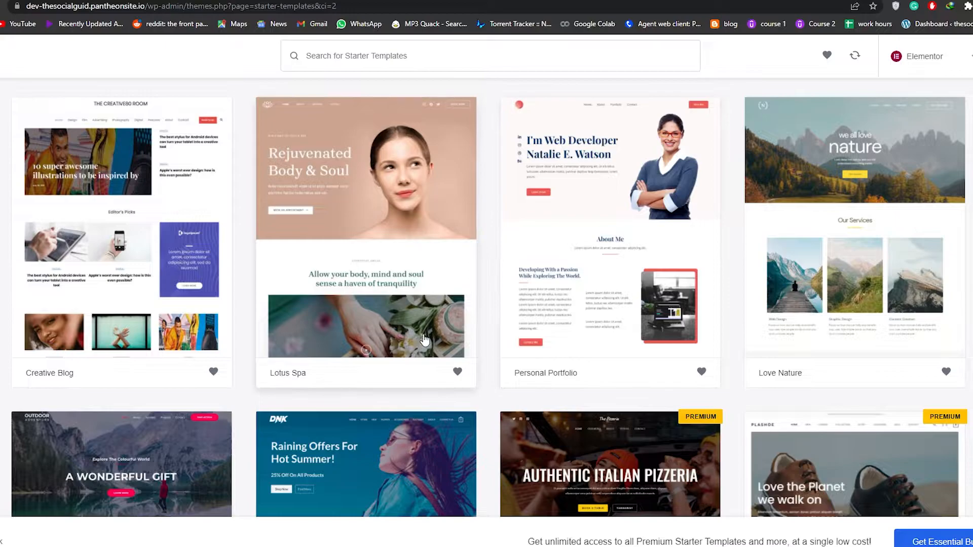
scroll(425, 340, "down", 10)
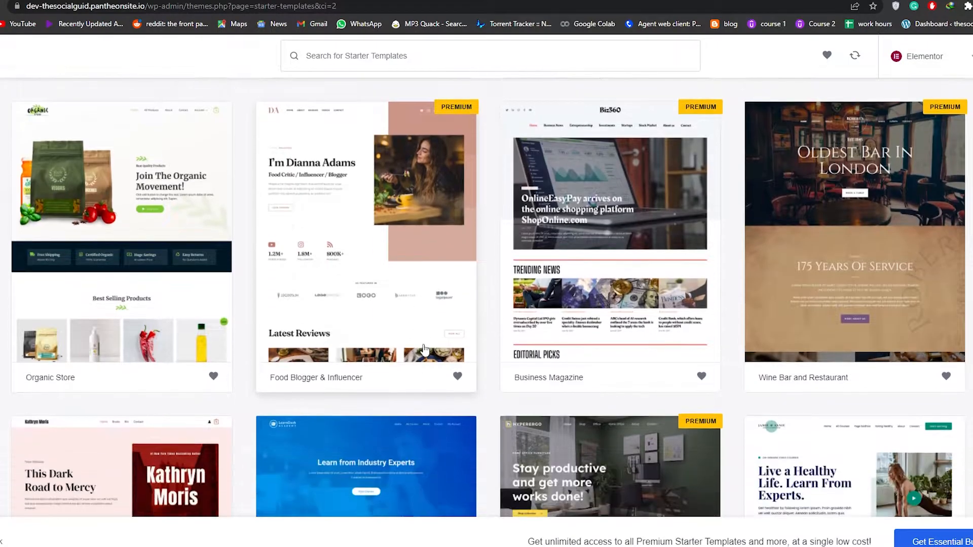
scroll(425, 350, "down", 10)
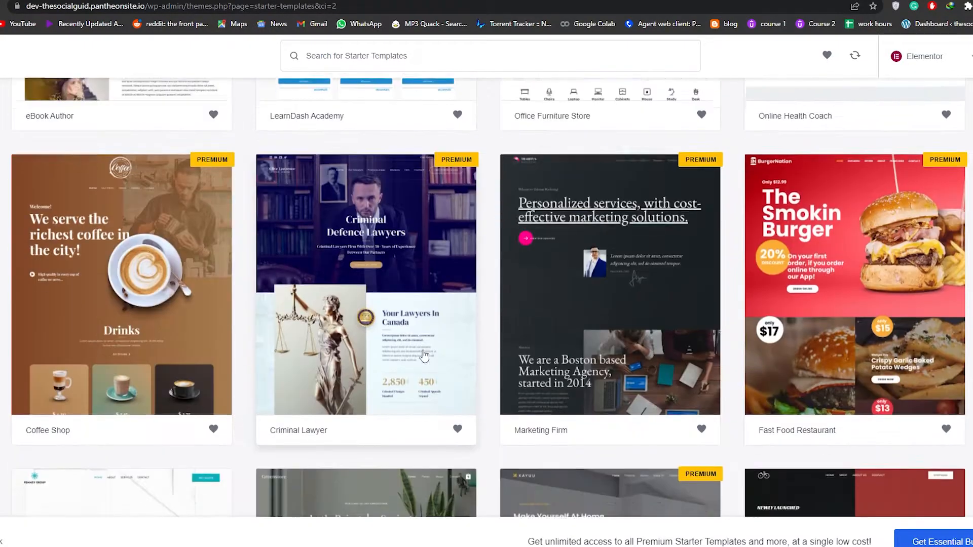
scroll(425, 354, "down", 1)
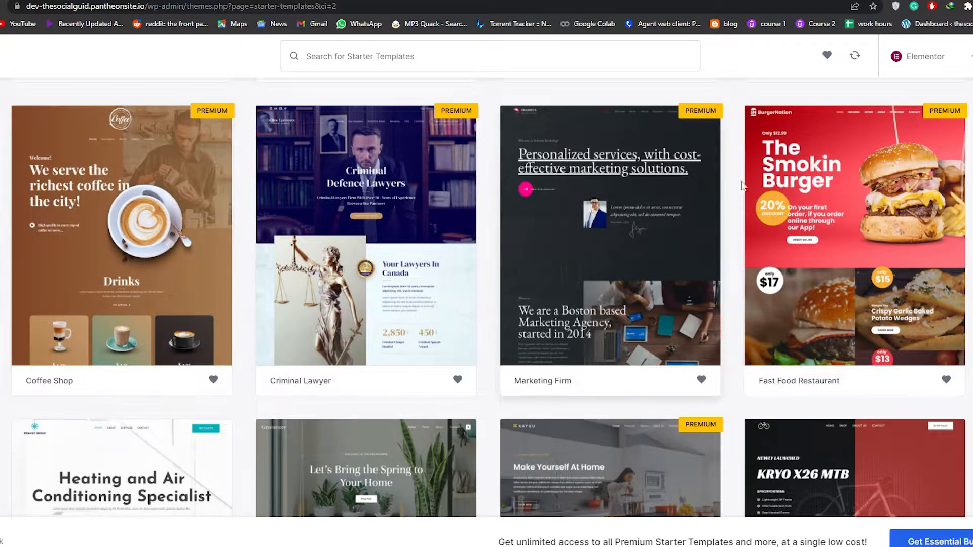
scroll(659, 254, "down", 3)
scroll(583, 332, "down", 5)
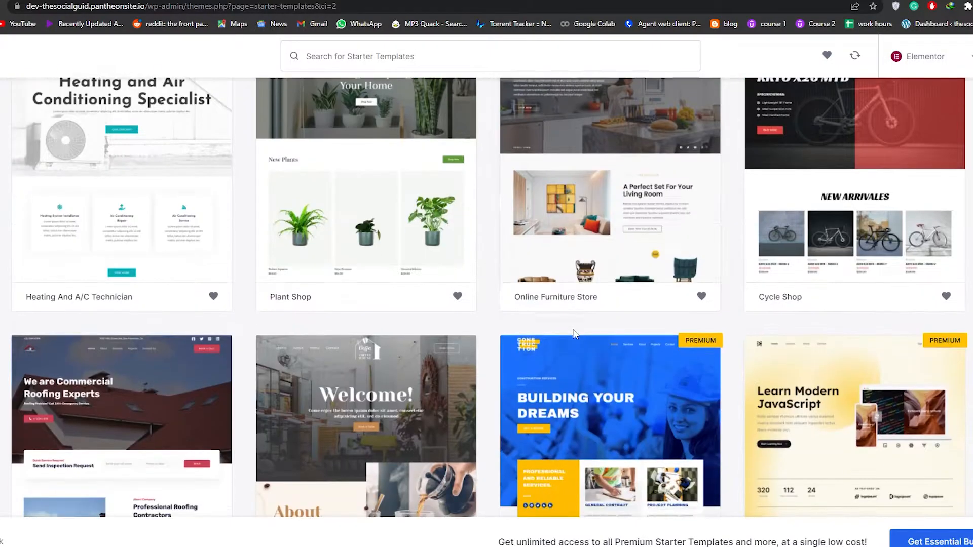
scroll(456, 325, "down", 3)
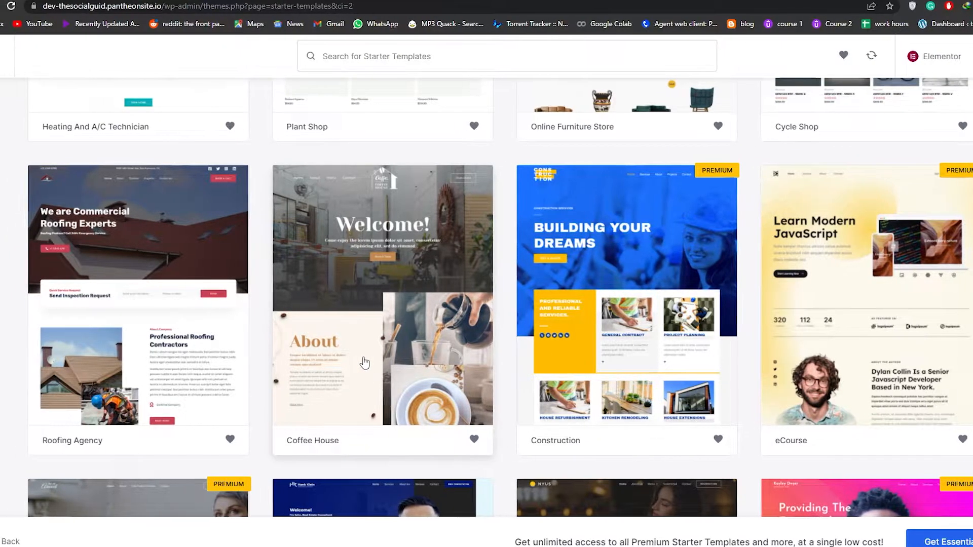
left_click(358, 361)
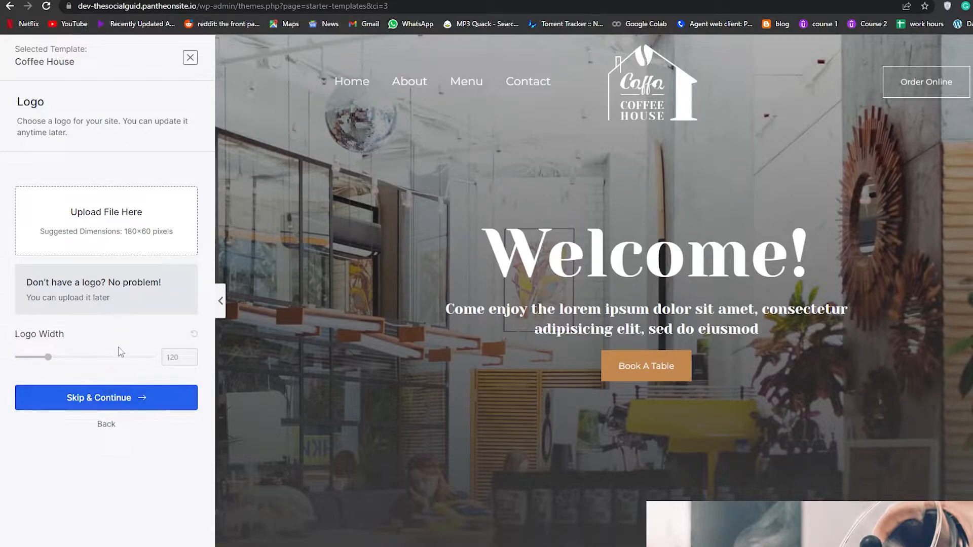
left_click(99, 400)
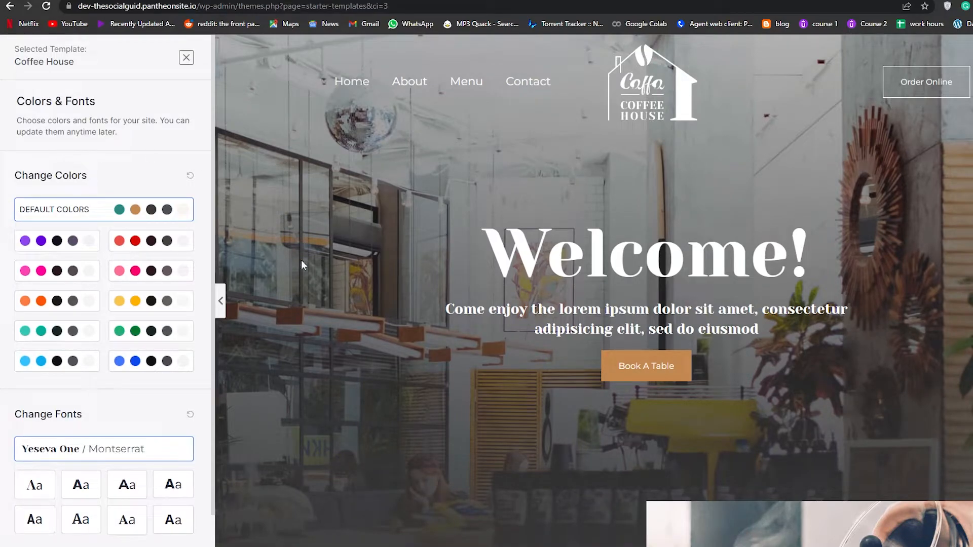
Try out several preset color palettes on the Coffee House preview, then restore the default colors
scroll(99, 241, "down", 1)
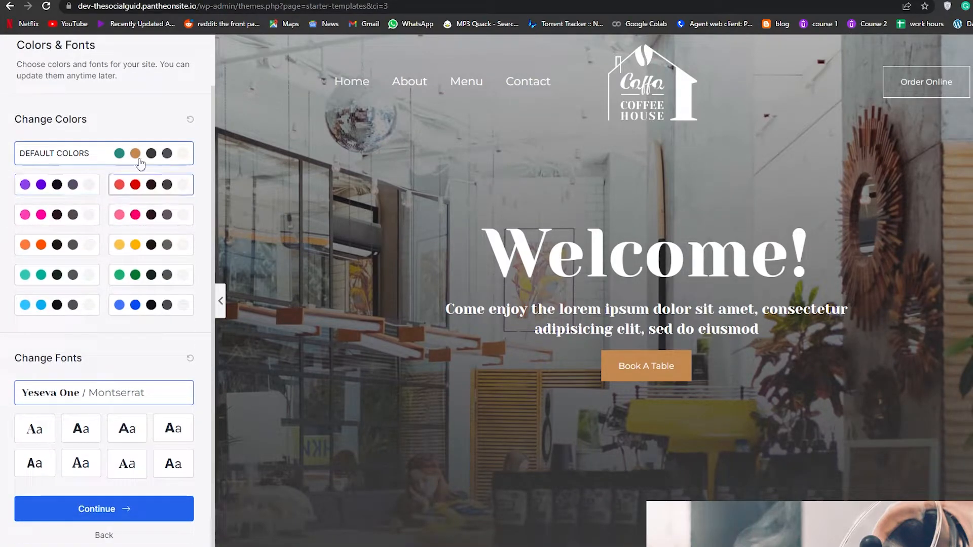
scroll(456, 347, "down", 2)
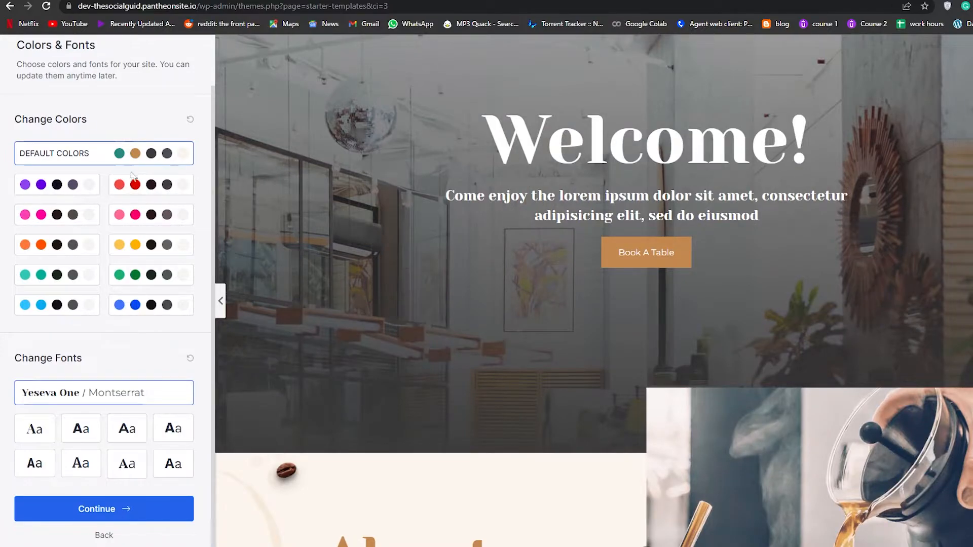
left_click(72, 185)
left_click(163, 188)
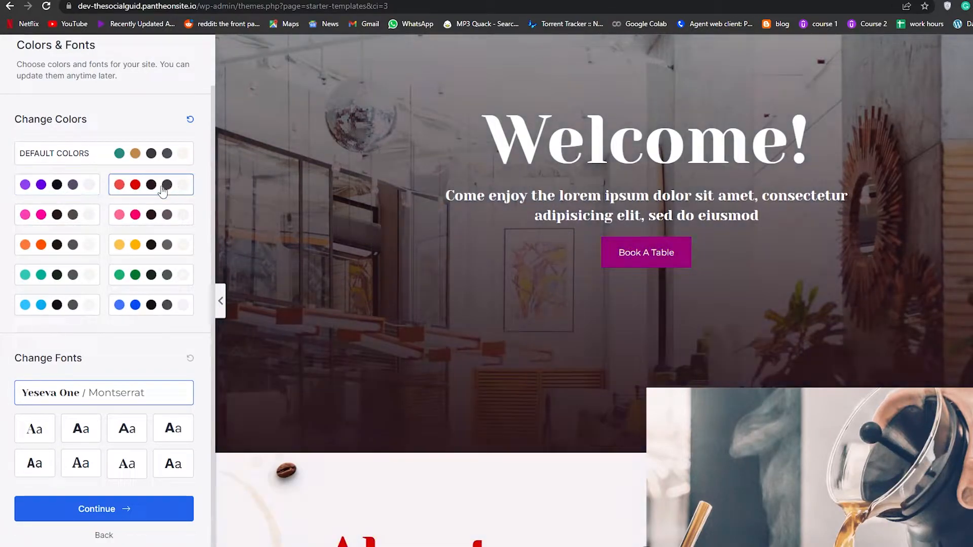
left_click(165, 216)
left_click(168, 247)
left_click(168, 281)
left_click(166, 304)
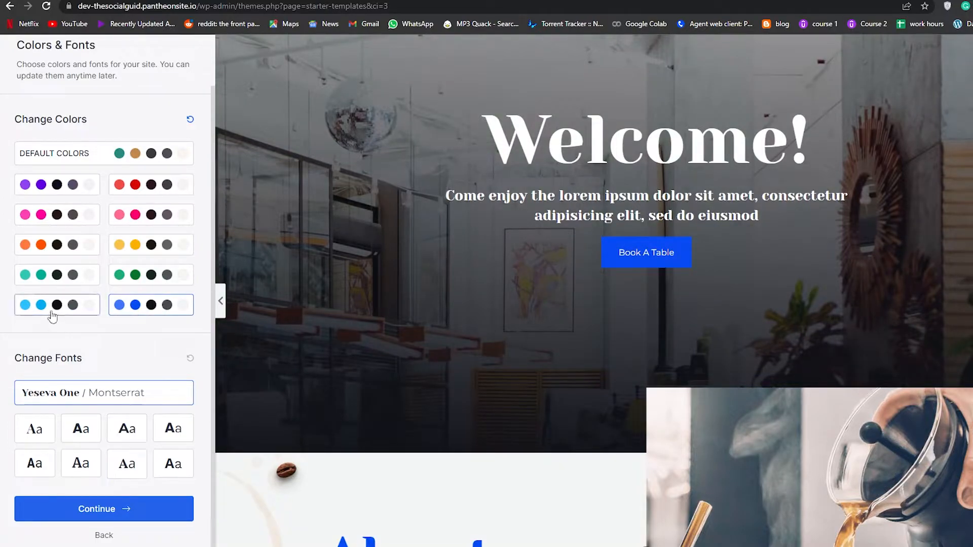
left_click(52, 315)
left_click(58, 286)
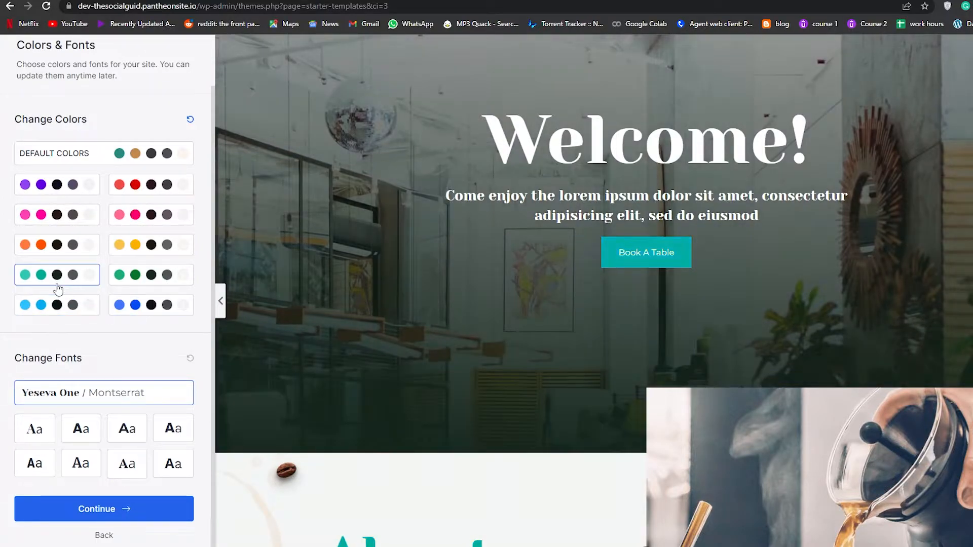
scroll(61, 299, "up", 1)
left_click(63, 303)
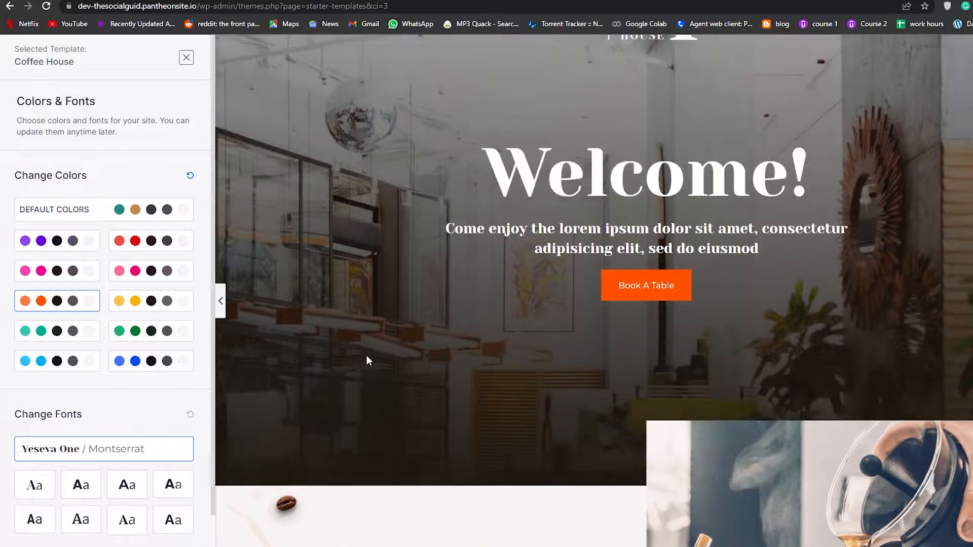
left_click(157, 216)
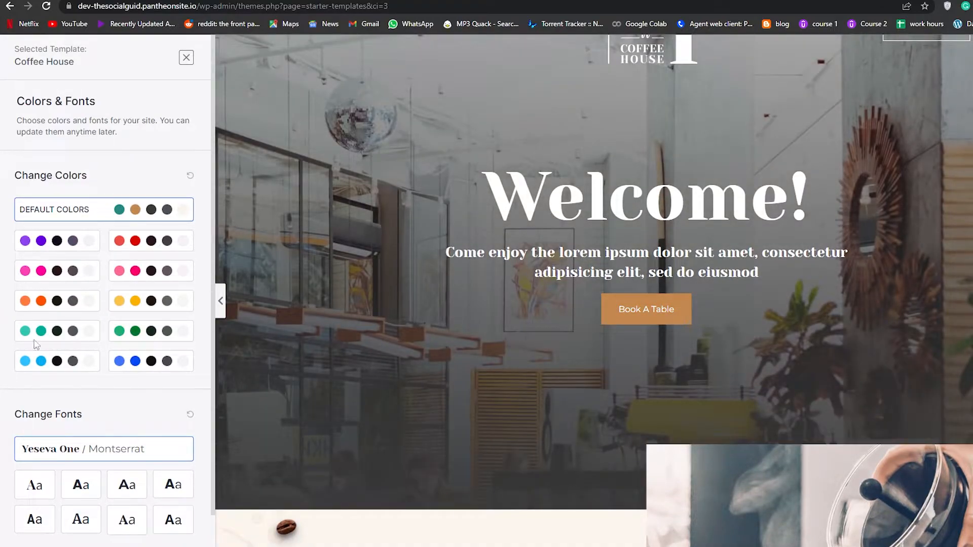
left_click(151, 358)
scroll(390, 380, "down", 8)
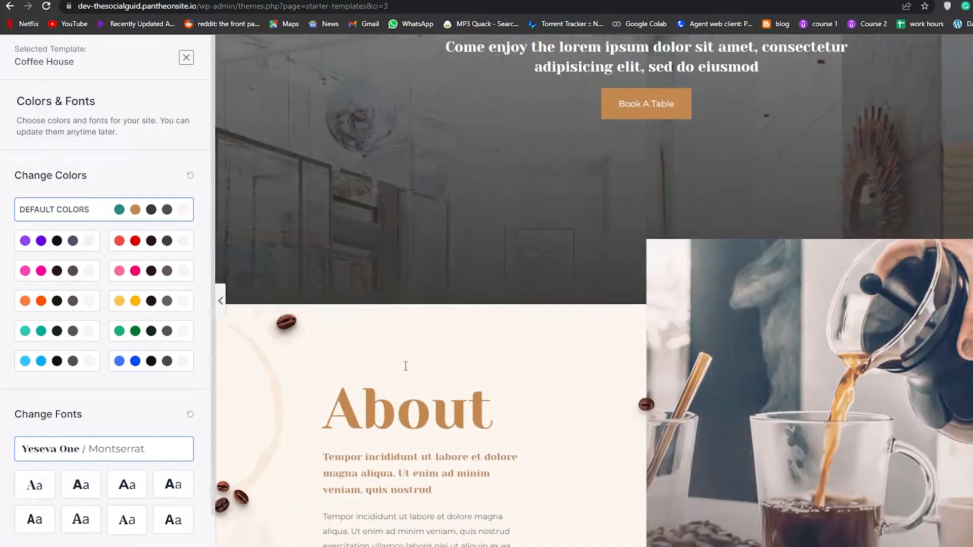
Apply the yellow preset color palette to the Coffee House template and check it in the preview
left_click(54, 305)
left_click(167, 309)
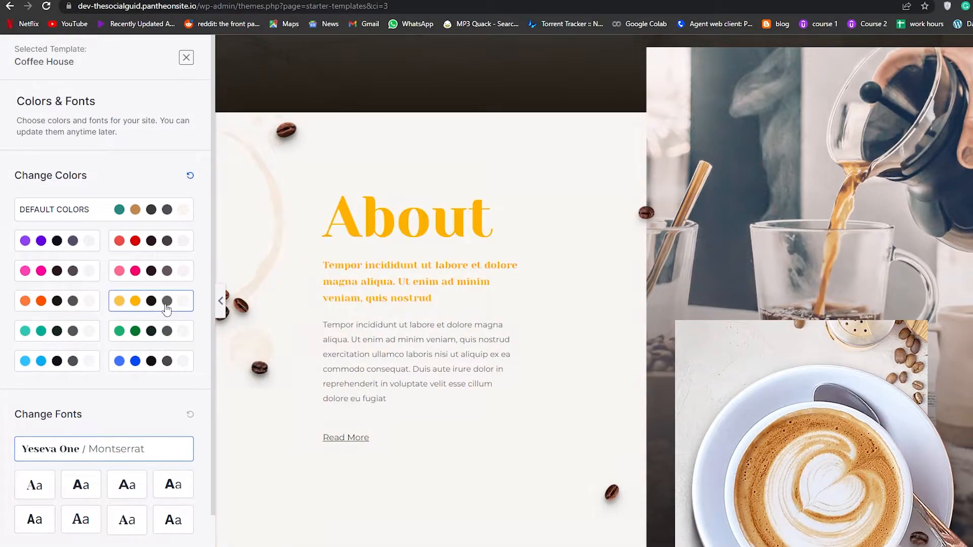
scroll(593, 385, "up", 8)
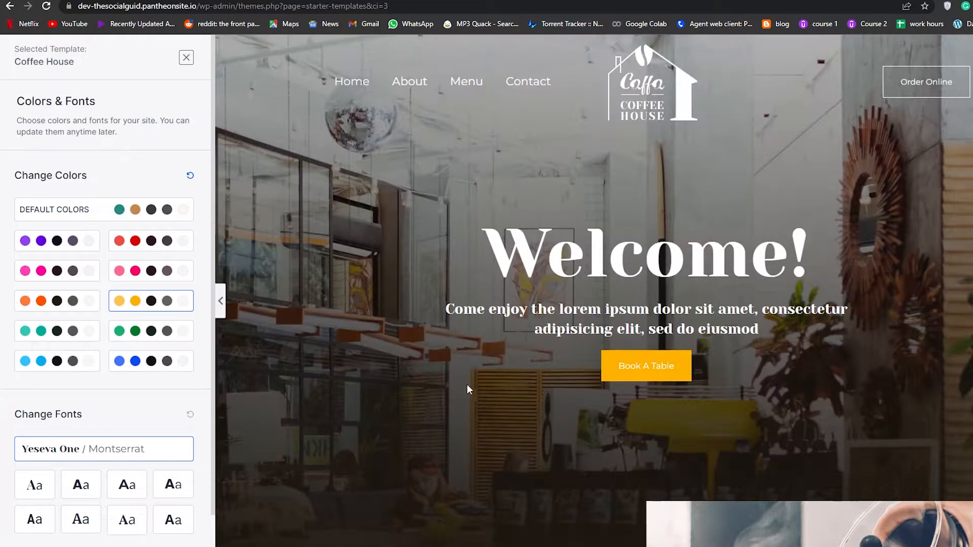
Try out other font pairings on the preview, including Roboto Condensed / Roboto and Merriweather / Inter
scroll(129, 405, "down", 2)
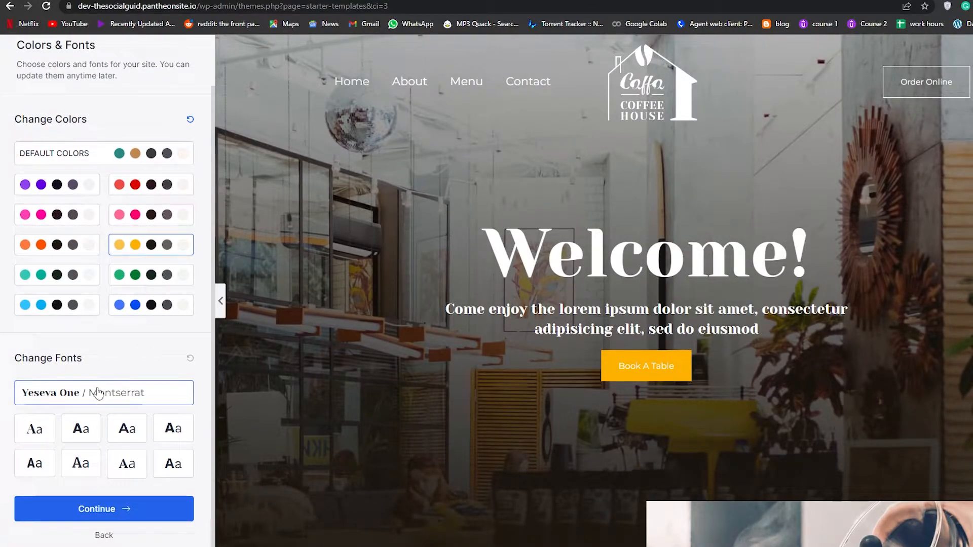
scroll(283, 415, "down", 3)
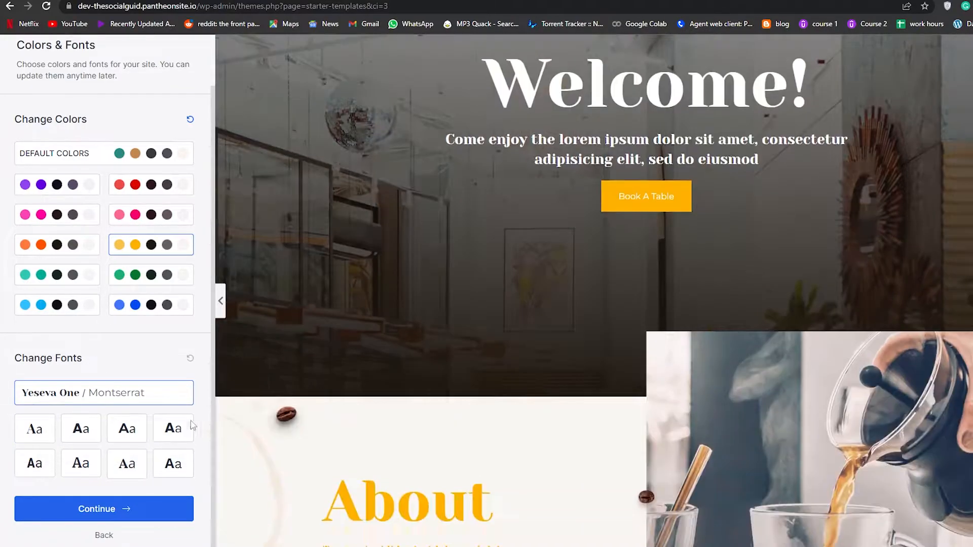
left_click(80, 428)
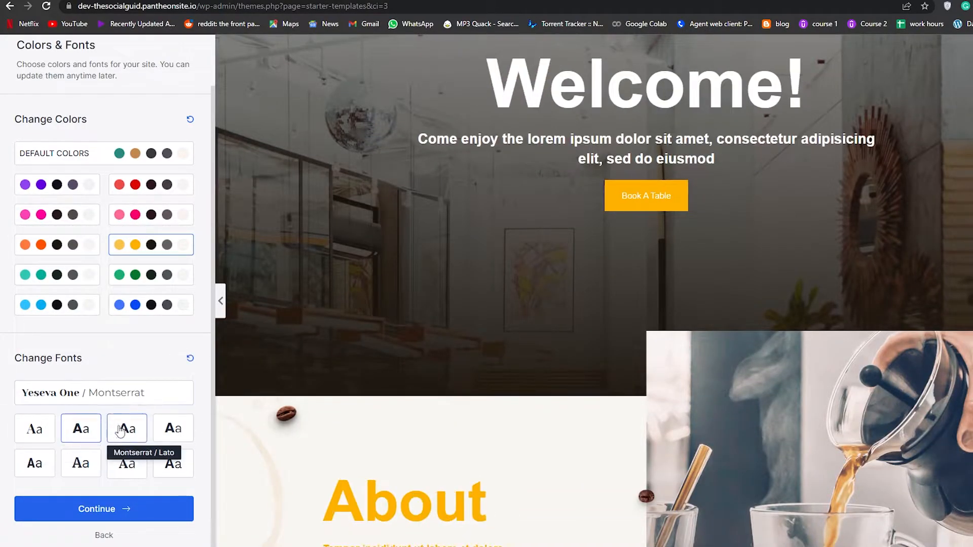
left_click(103, 395)
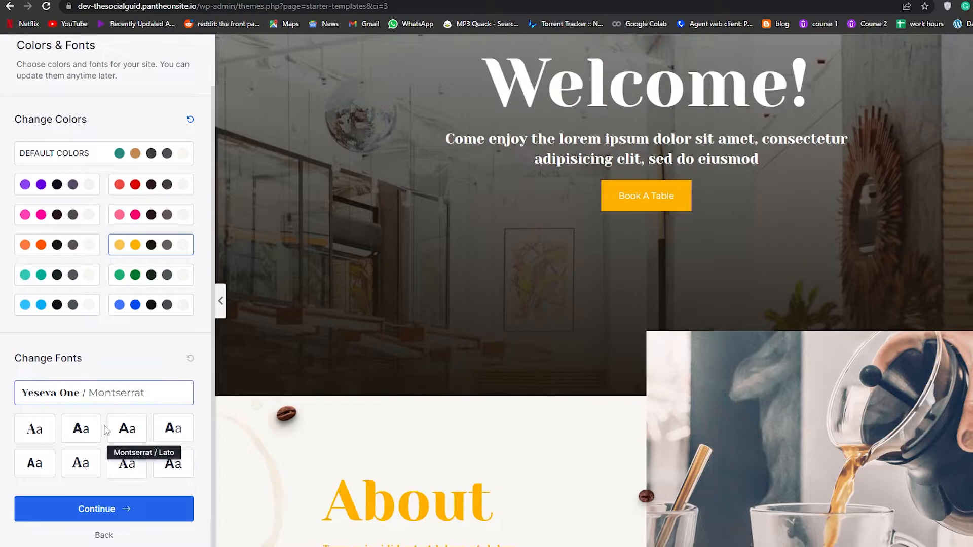
left_click(34, 464)
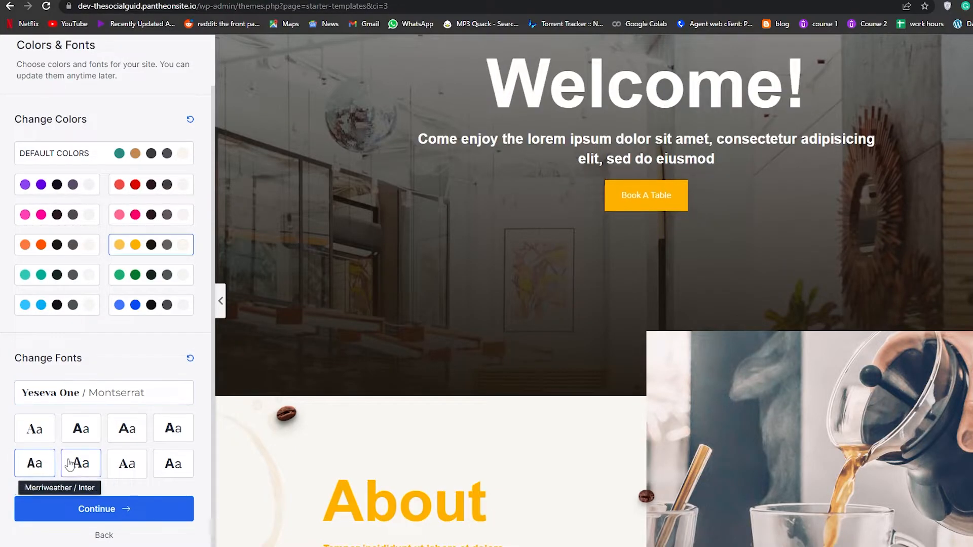
left_click(69, 464)
Choose the serif font pairing that follows Merriweather / Inter and continue to the final import options
left_click(118, 463)
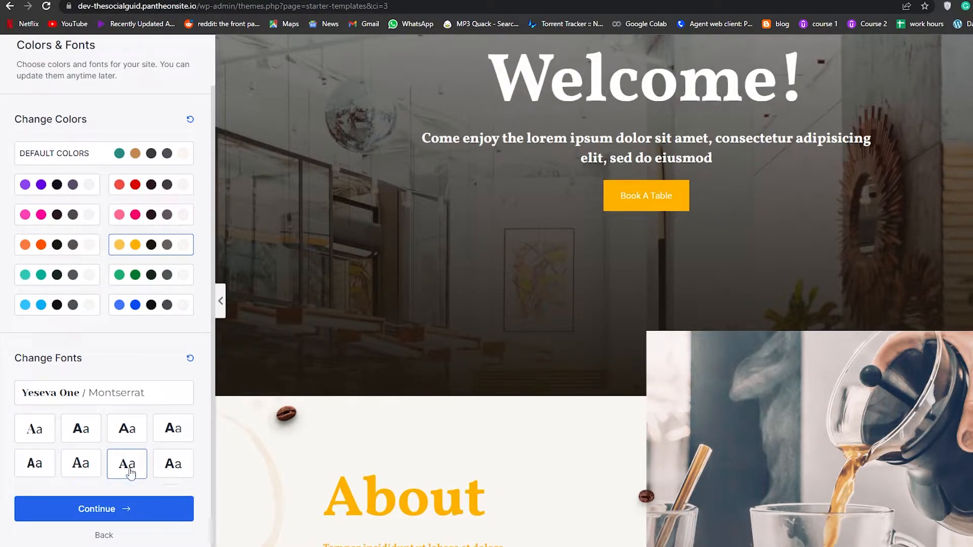
scroll(273, 470, "up", 3)
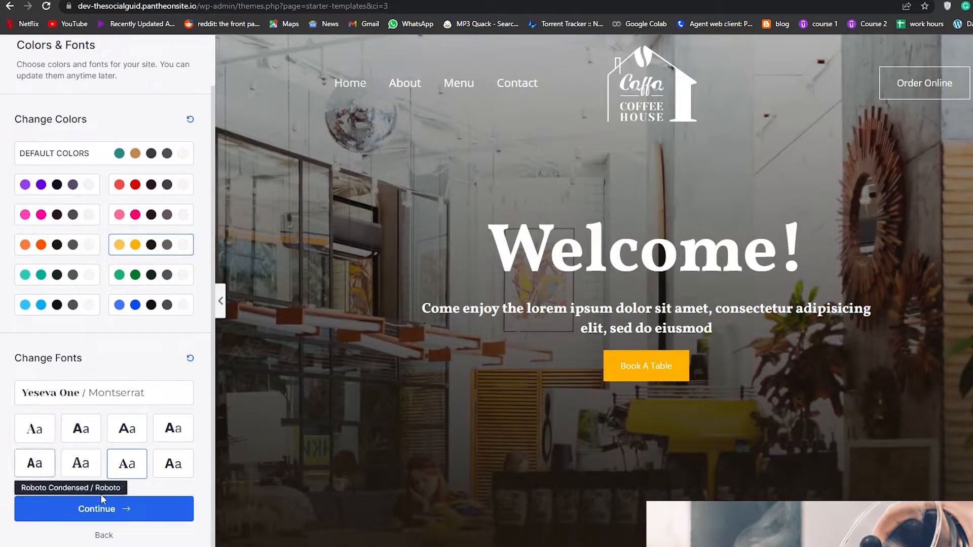
left_click(106, 521)
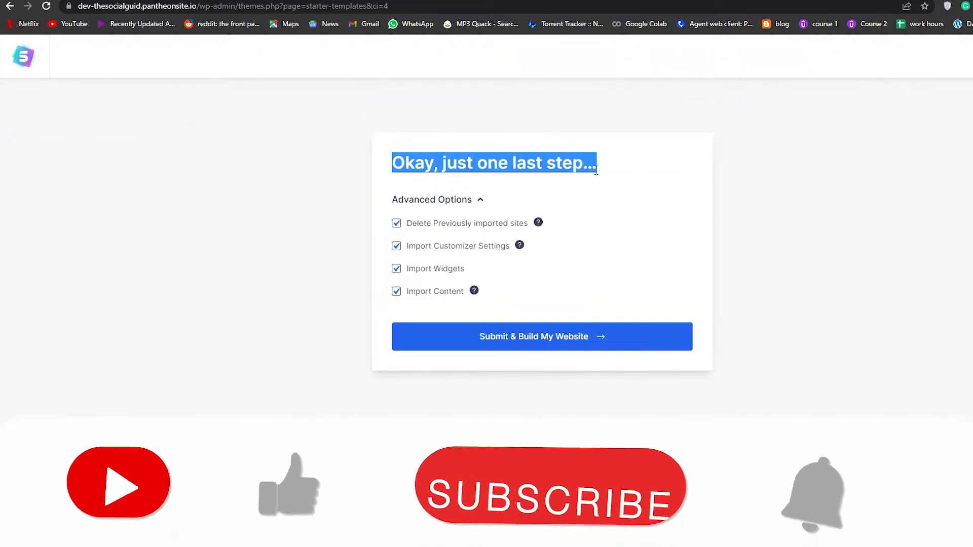
Build the website with all advanced import options left enabled and open the finished site
left_click(430, 185)
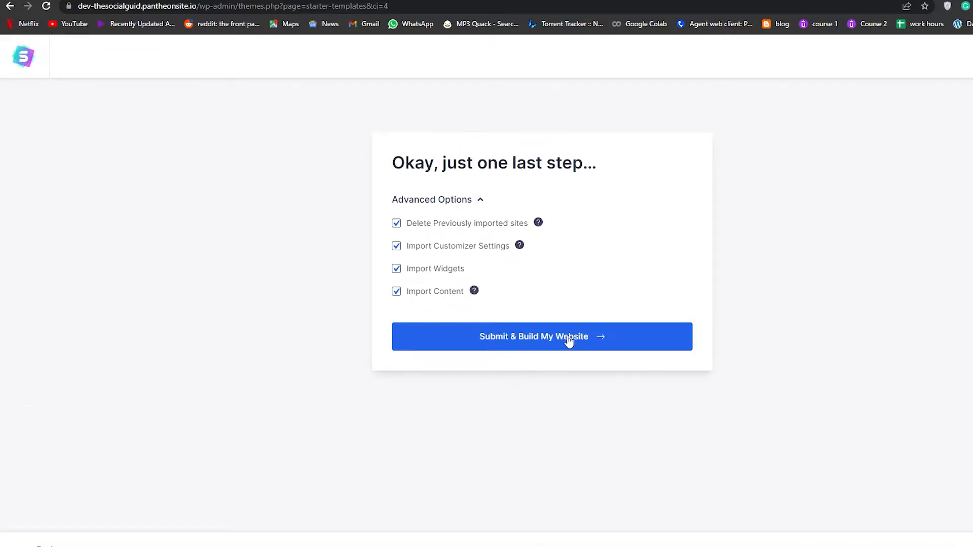
left_click(569, 341)
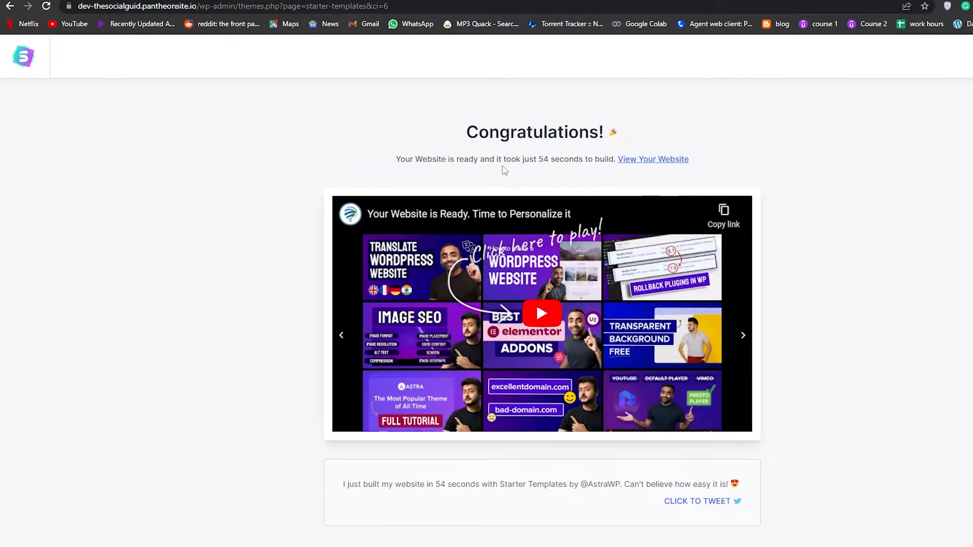
left_click(648, 160)
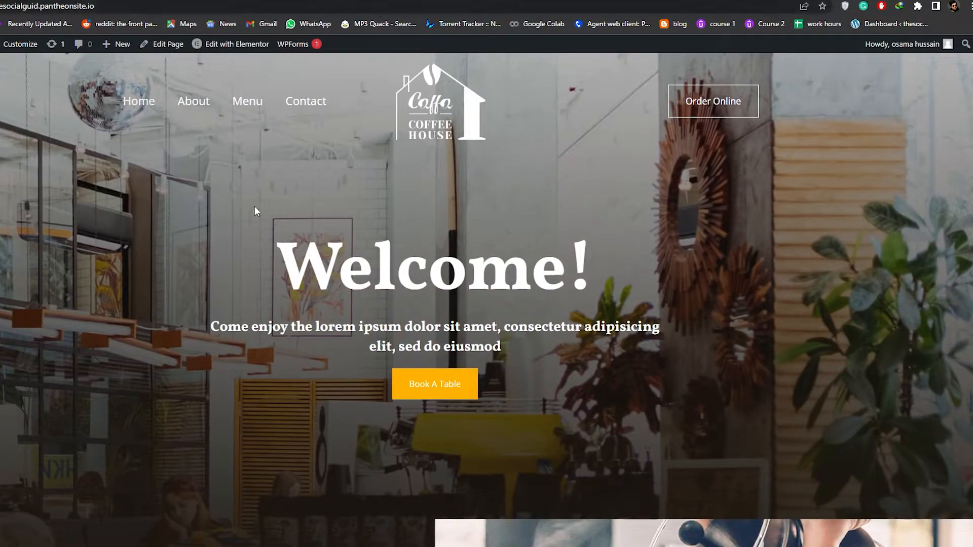
Look through the new site's home page sections and its Menu page, then return to the home page
scroll(179, 328, "down", 7)
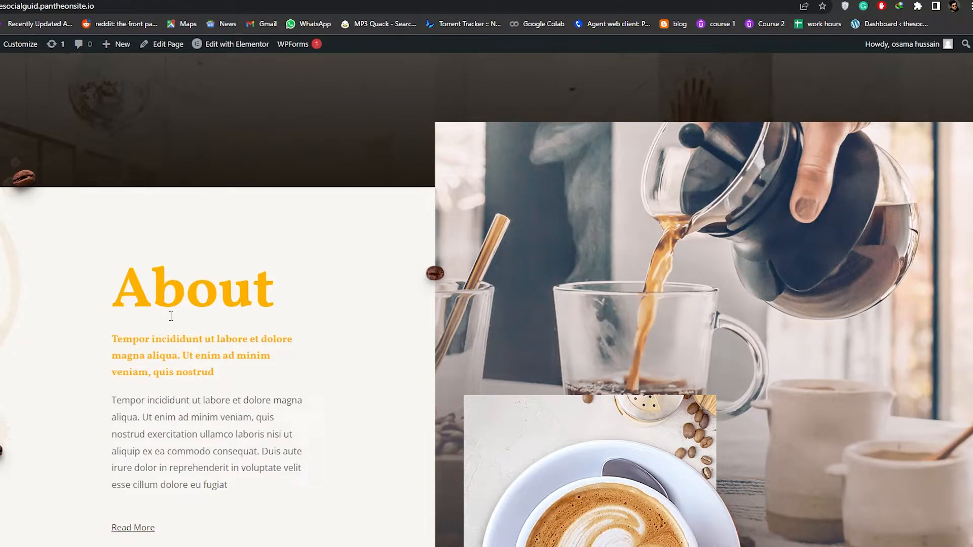
scroll(173, 304, "down", 10)
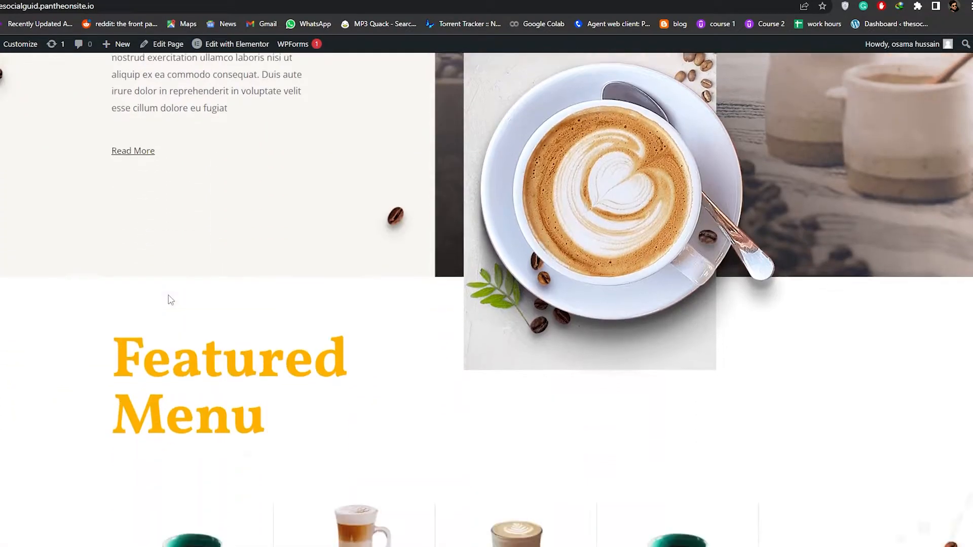
scroll(170, 309, "up", 6)
scroll(170, 311, "down", 9)
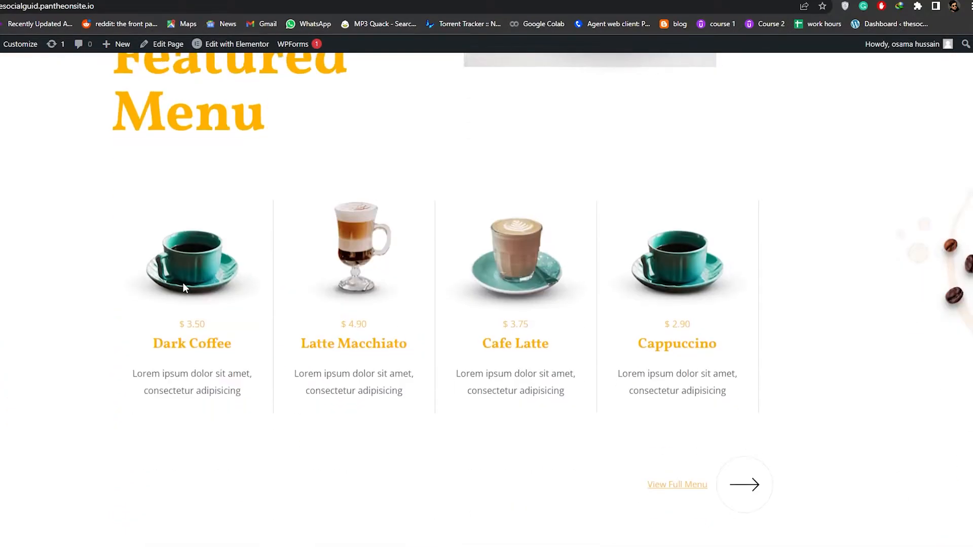
scroll(184, 283, "up", 16)
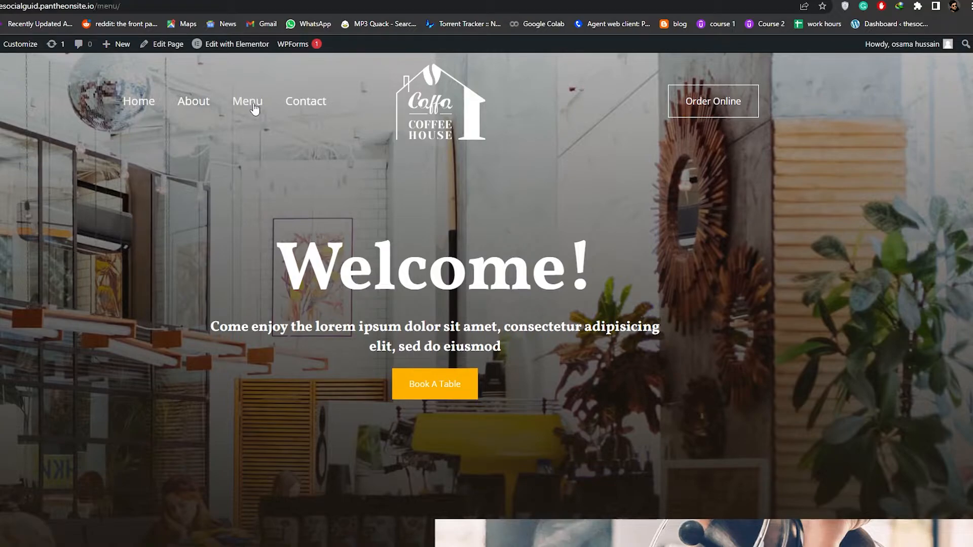
scroll(325, 116, "down", 6)
scroll(354, 127, "up", 4)
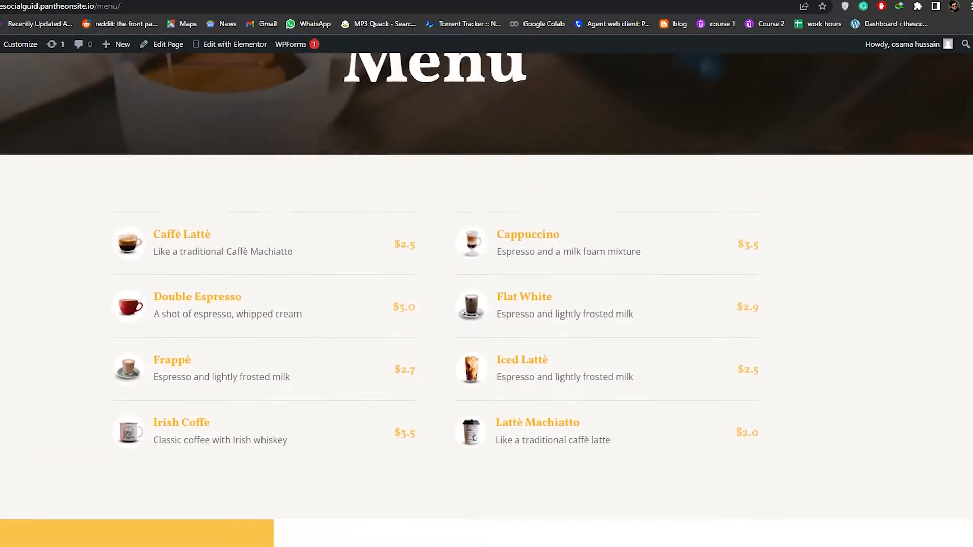
scroll(357, 127, "up", 1)
key("alt+Left")
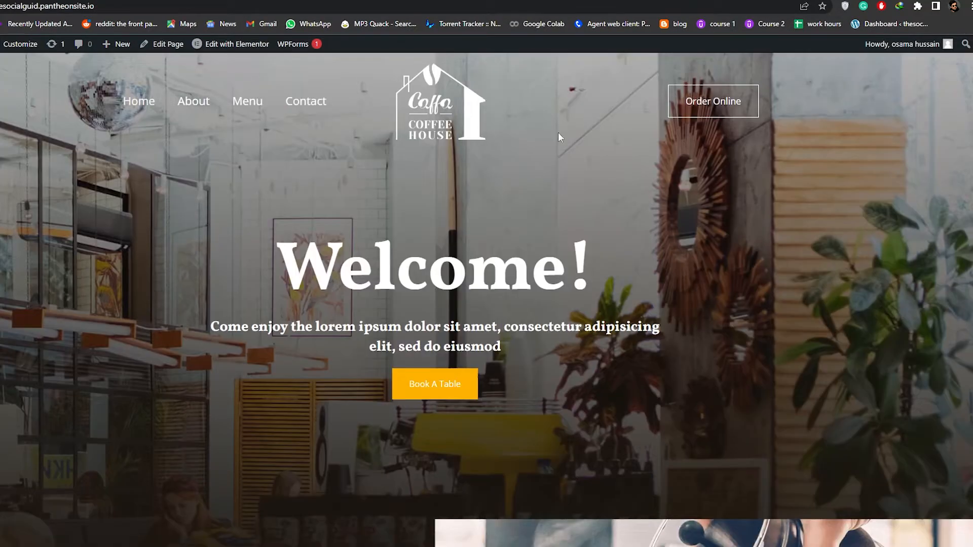
Open the home page in the Elementor editor and look over its sections
mouse_move(232, 51)
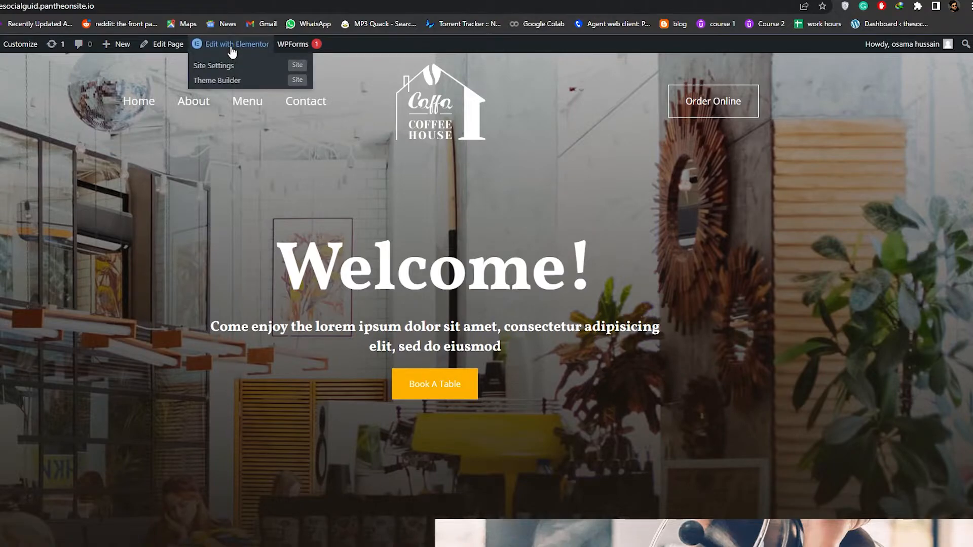
left_click(232, 50)
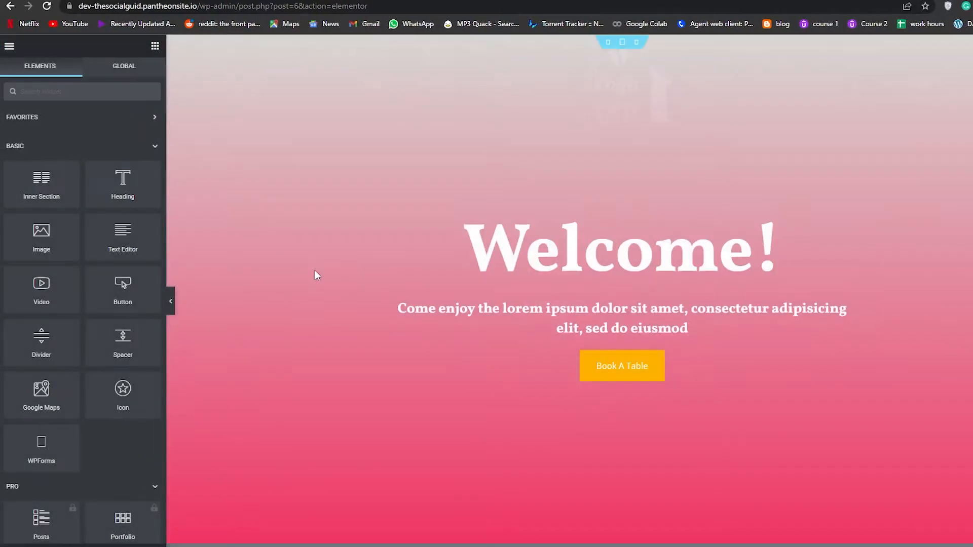
scroll(324, 233, "down", 10)
scroll(331, 232, "up", 10)
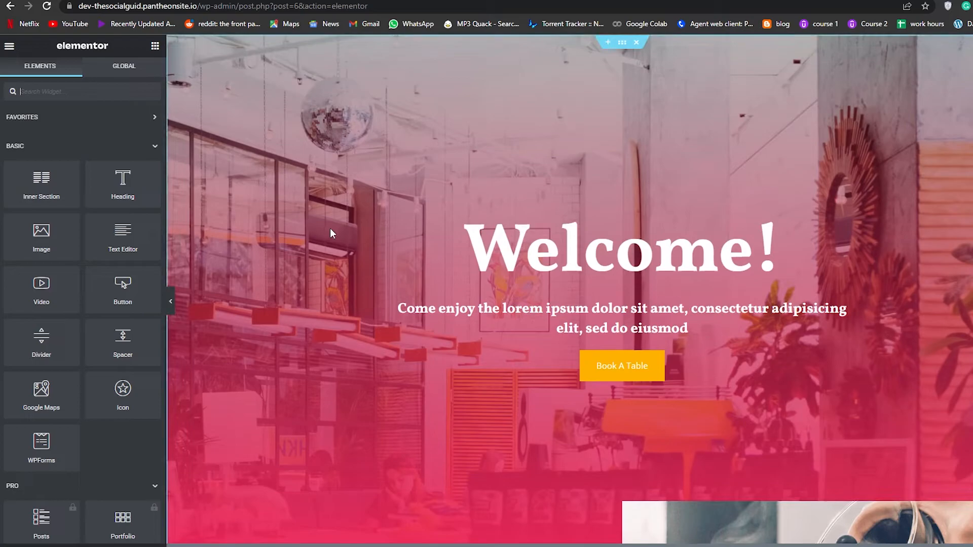
scroll(330, 231, "down", 6)
scroll(331, 231, "up", 5)
scroll(269, 222, "down", 5)
scroll(348, 227, "up", 6)
Select the Welcome hero section for editing and open its background style settings
left_click(622, 45)
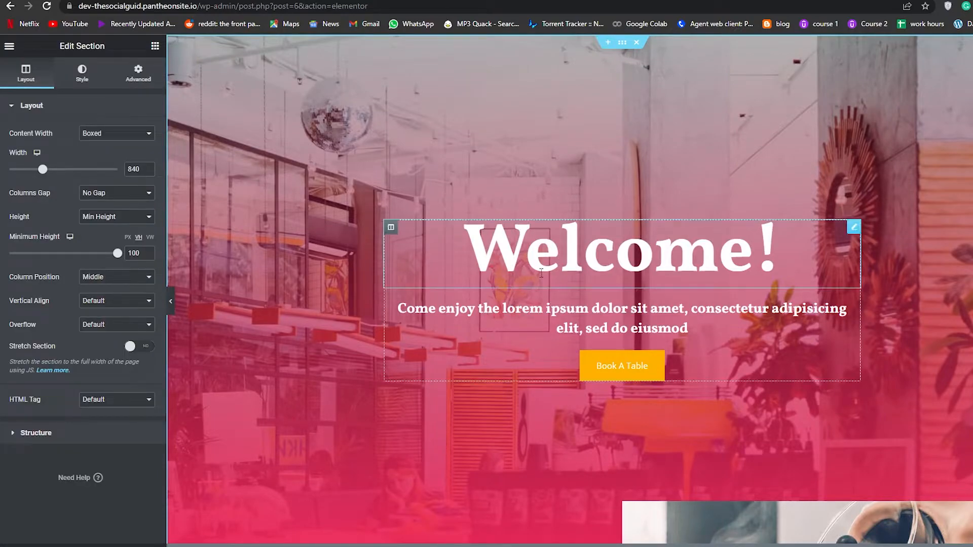
scroll(514, 273, "down", 4)
scroll(405, 265, "up", 4)
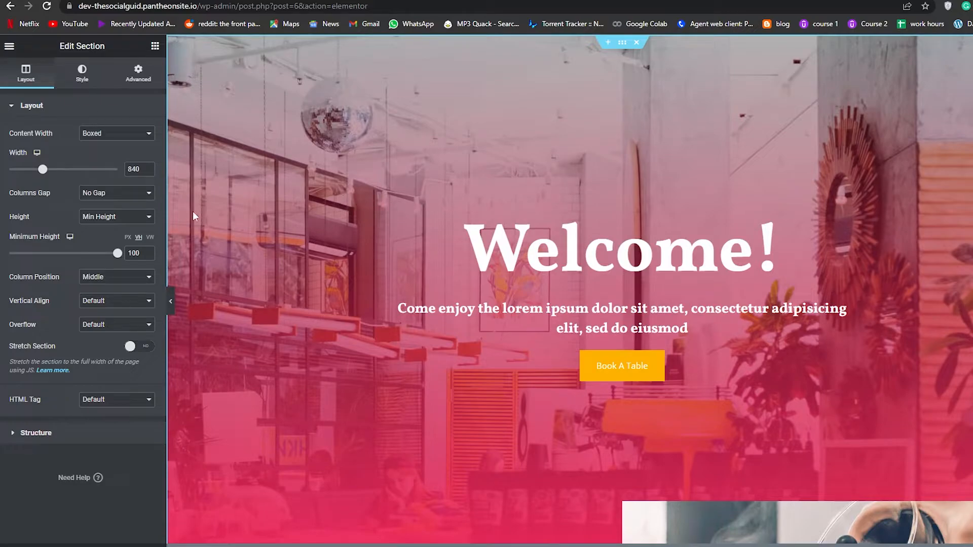
left_click(82, 74)
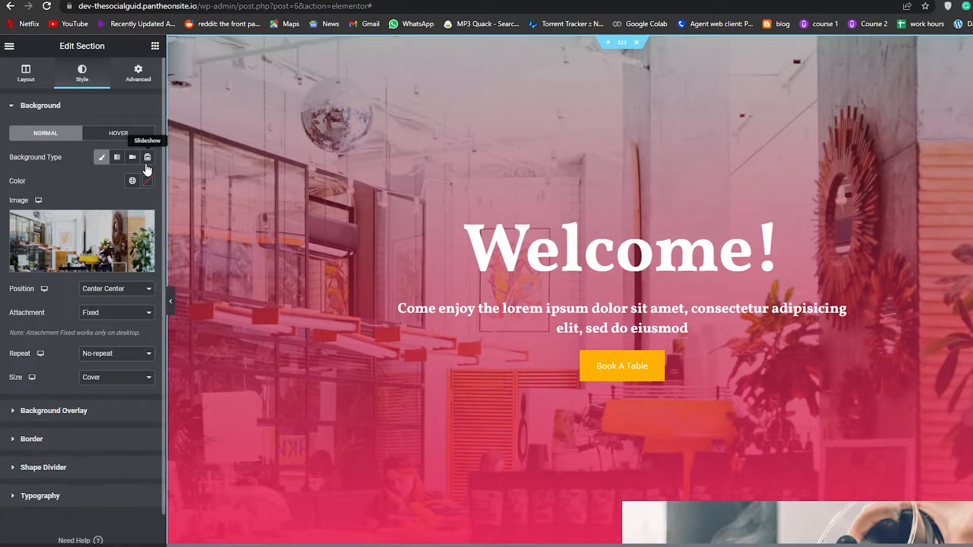
scroll(109, 153, "down", 1)
scroll(44, 318, "up", 1)
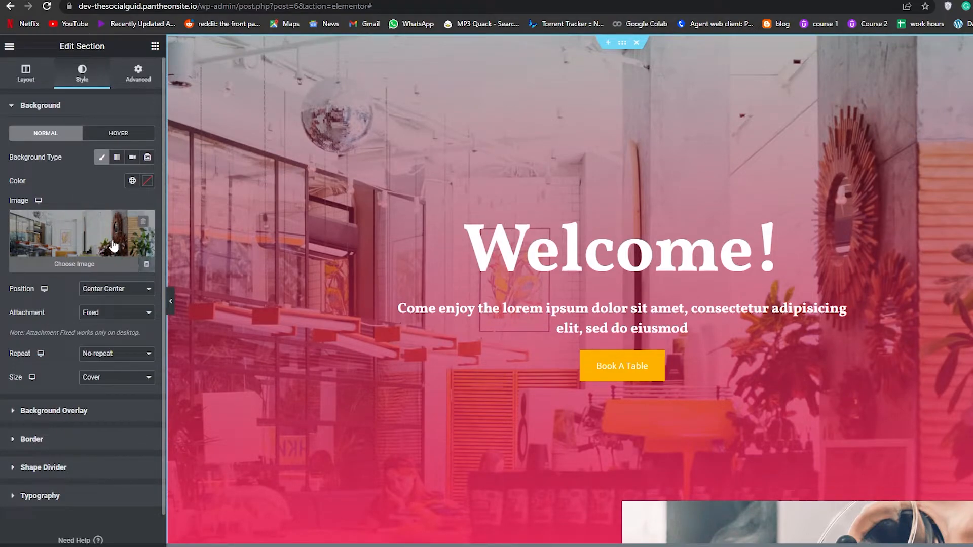
Set the hero section's background color to black with the color picker
left_click(147, 181)
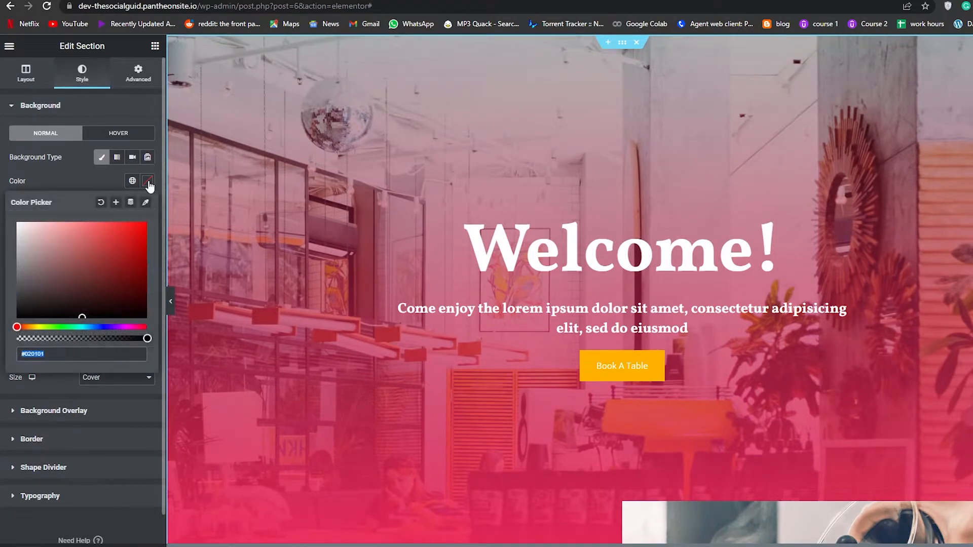
left_click_drag(80, 280, 2, 348)
left_click_drag(6, 283, 3, 332)
left_click(72, 173)
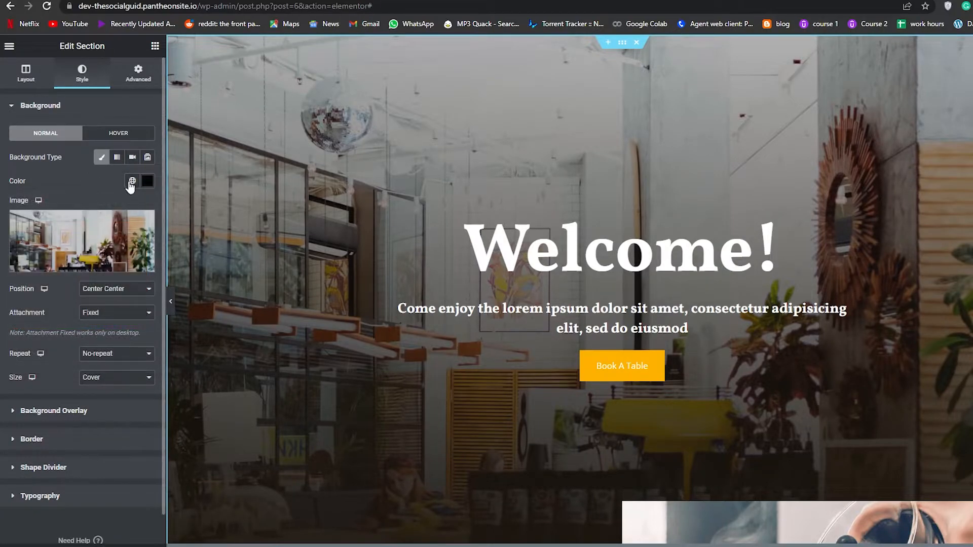
Try the Primary, Secondary and Text global colors on the hero section's background, ending with white (#FFFFFF)
left_click(133, 181)
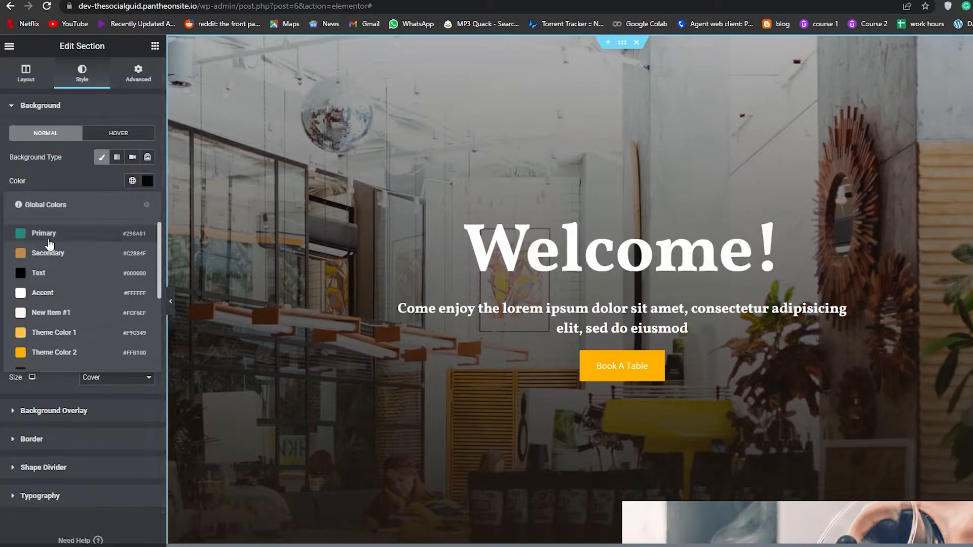
left_click(53, 231)
left_click(132, 182)
left_click(76, 255)
left_click(131, 182)
left_click(87, 271)
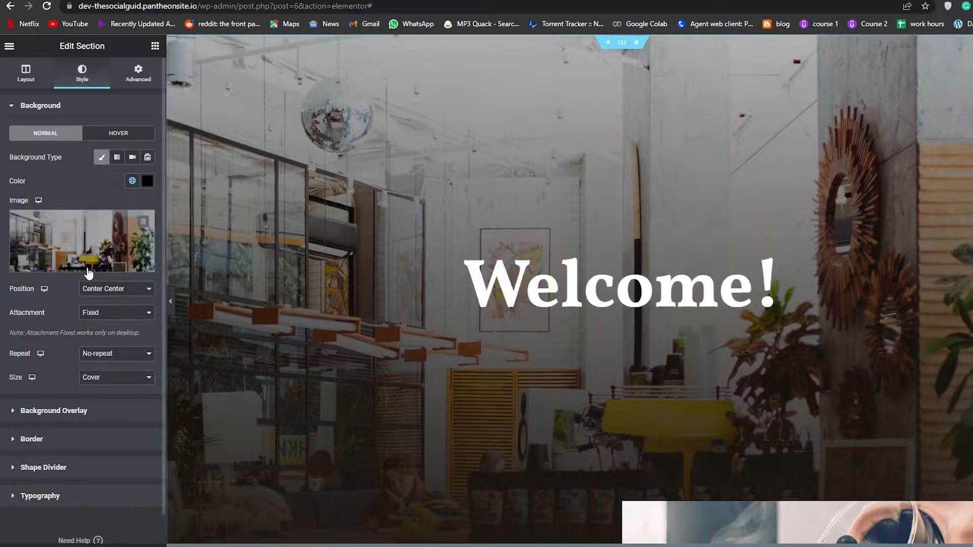
left_click(147, 181)
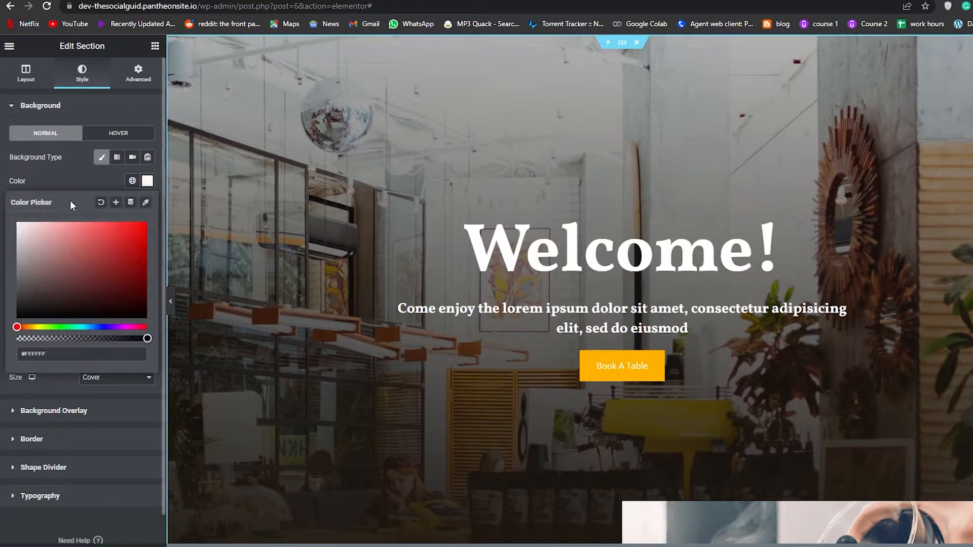
left_click(96, 179)
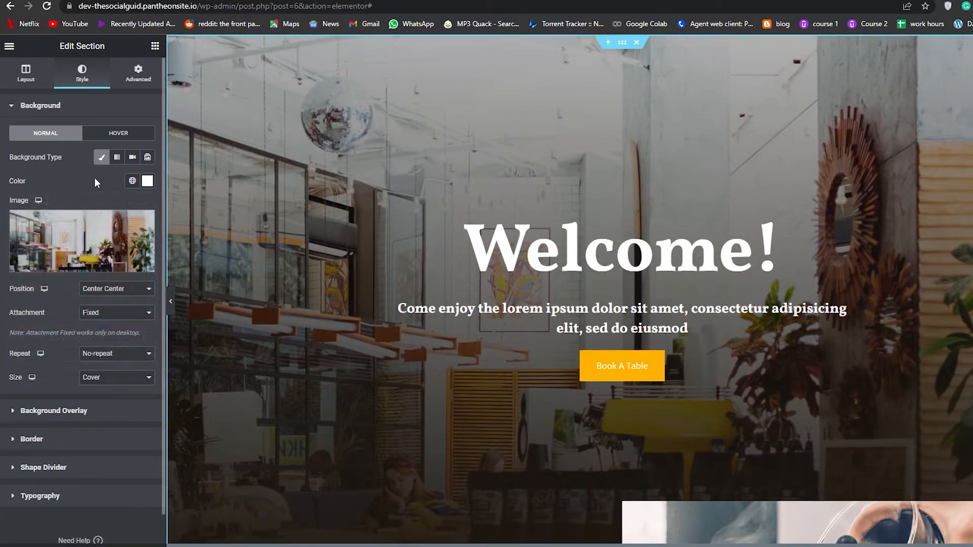
Look through the Gradient, Video and Slideshow background types for the hero section, then return to the Classic type
left_click(116, 159)
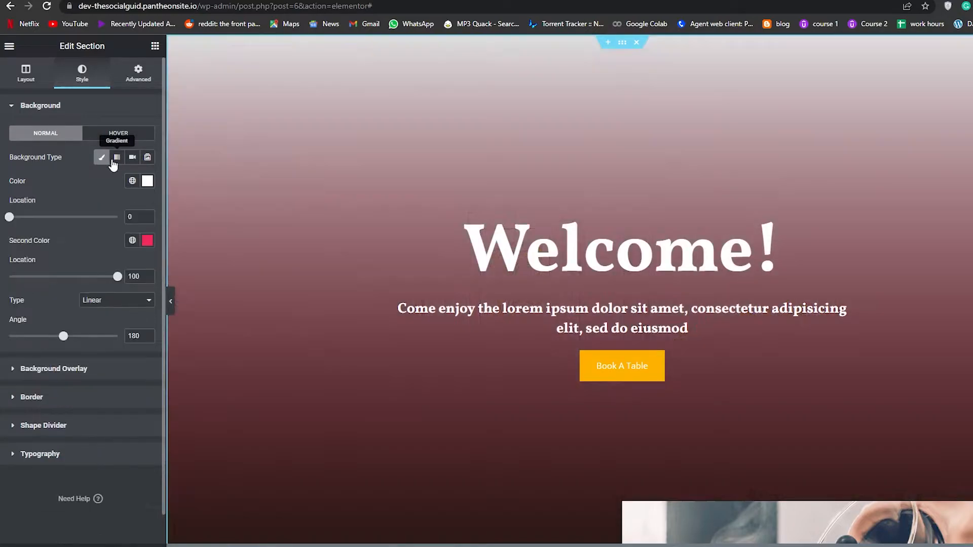
left_click(132, 159)
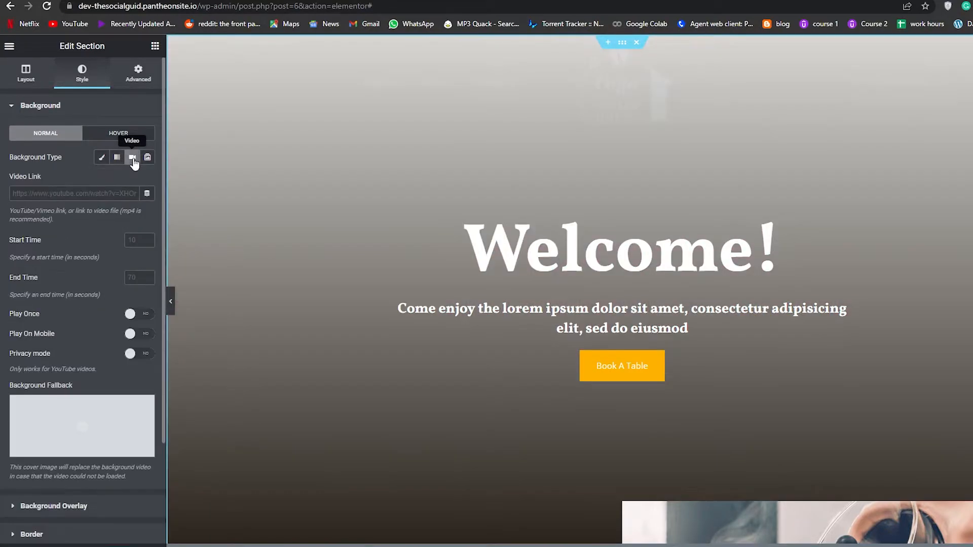
left_click(148, 159)
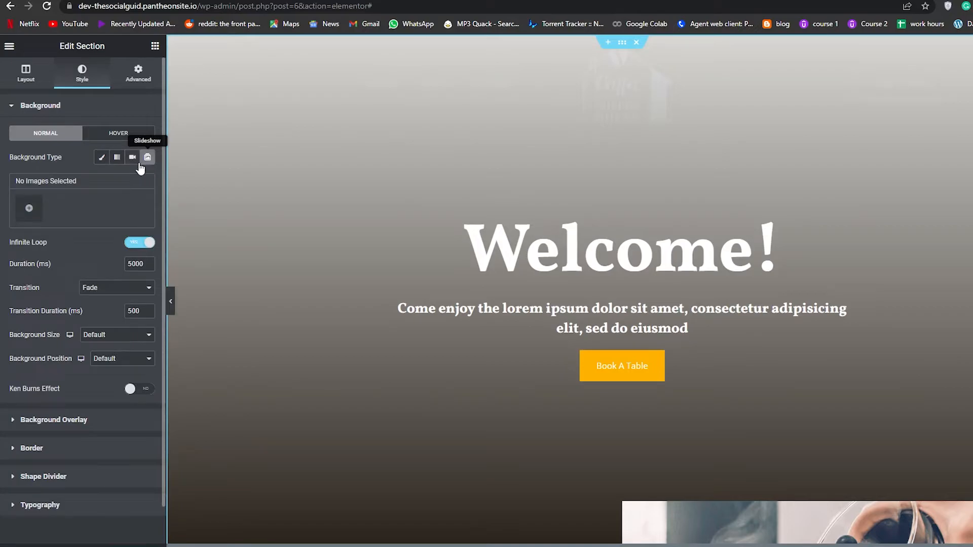
left_click(100, 161)
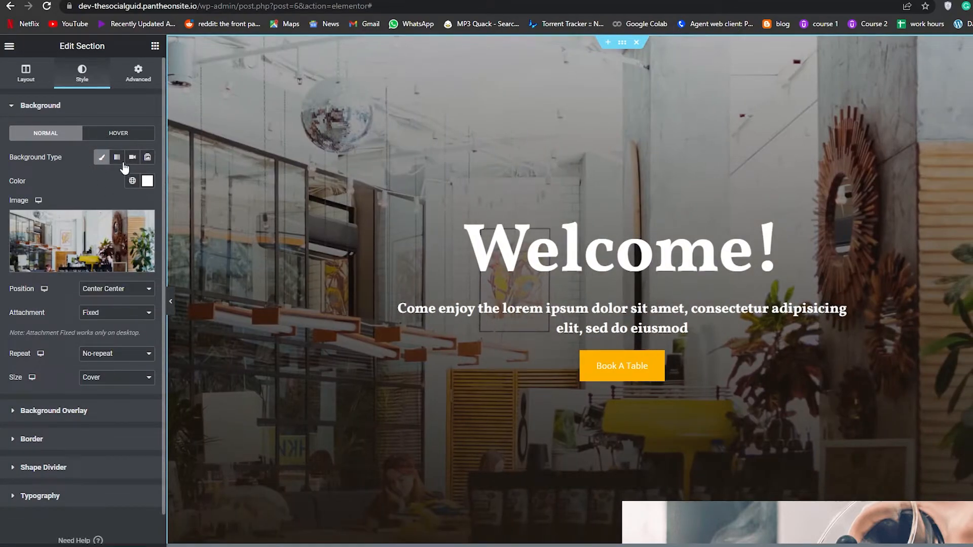
Switch the hero section's background type to Video and enable Play On Mobile, leaving Play Once off
left_click(132, 158)
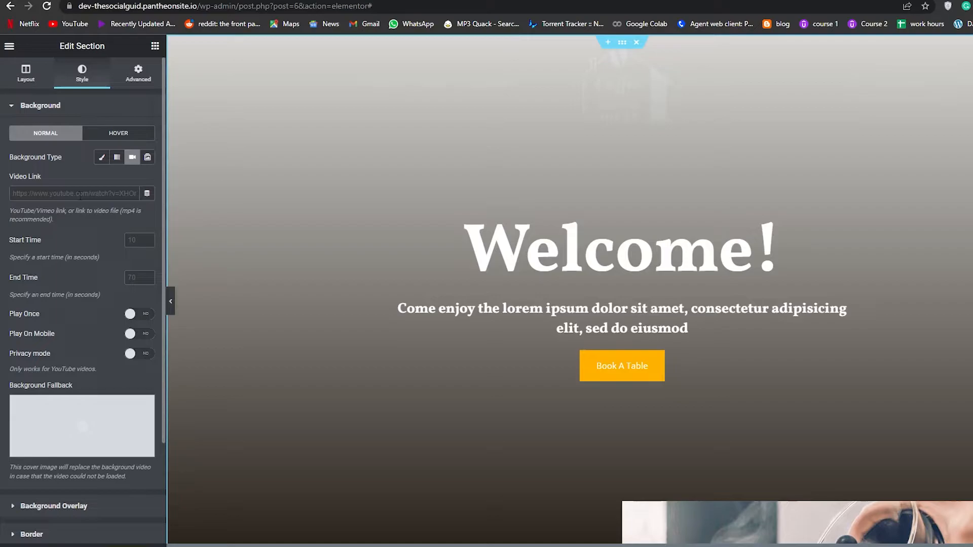
scroll(80, 195, "down", 2)
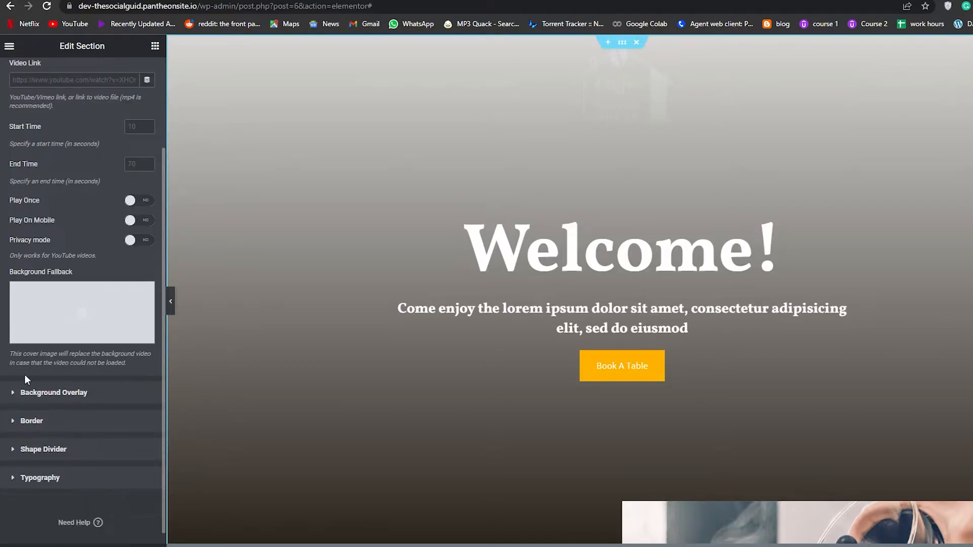
scroll(69, 353, "up", 2)
left_click(136, 314)
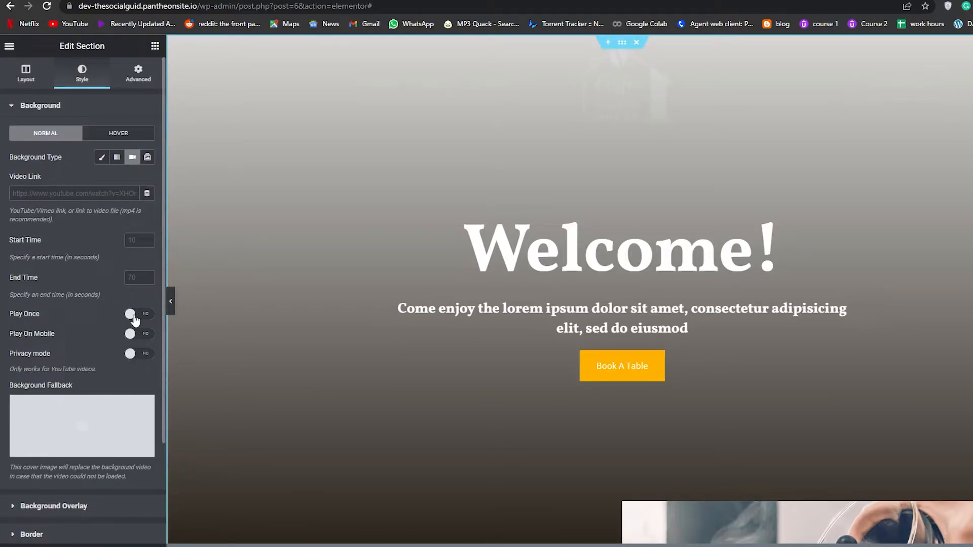
left_click(151, 318)
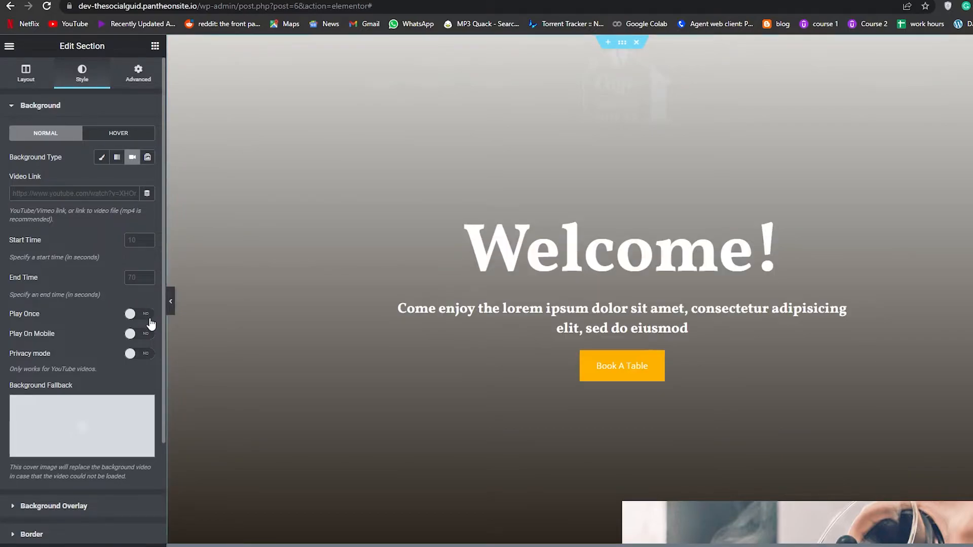
left_click(143, 339)
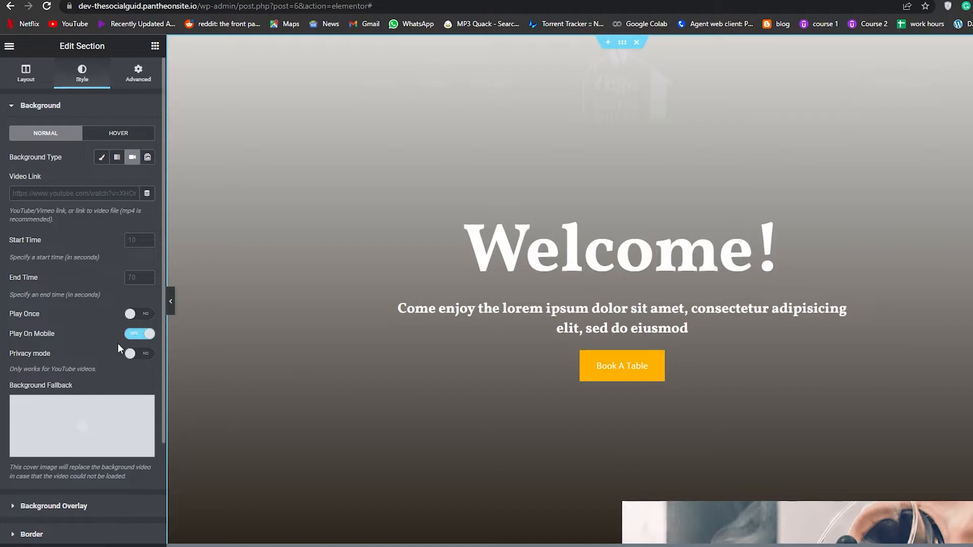
scroll(421, 310, "down", 4)
scroll(421, 310, "up", 4)
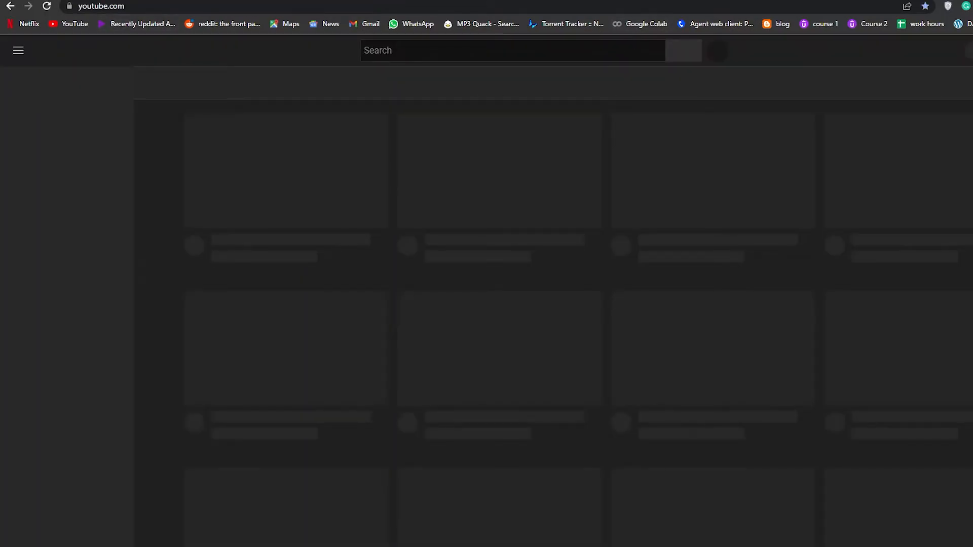
On YouTube, search for "coffee promo" and open the Coffee Shop Promotional Video
left_click(456, 50)
type("cof")
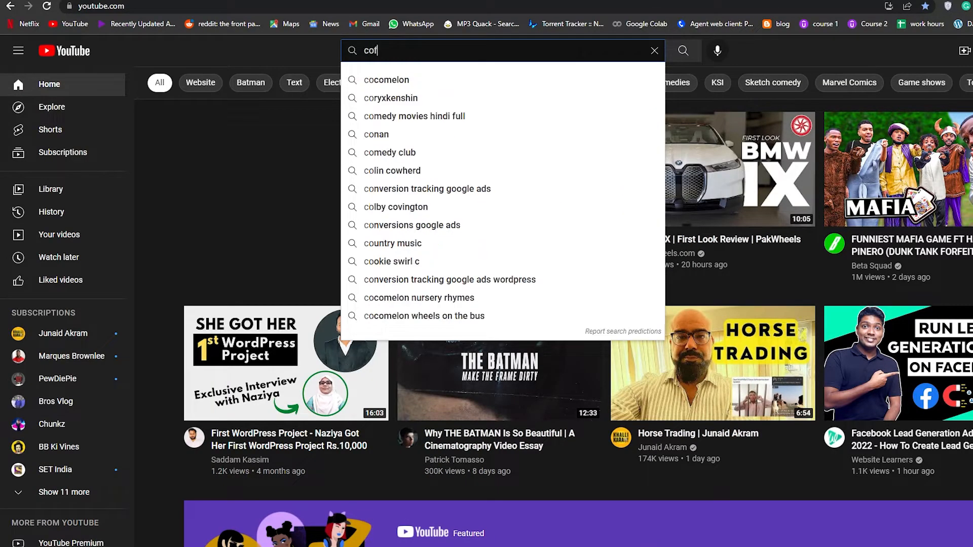
type("fee promo")
key("Return")
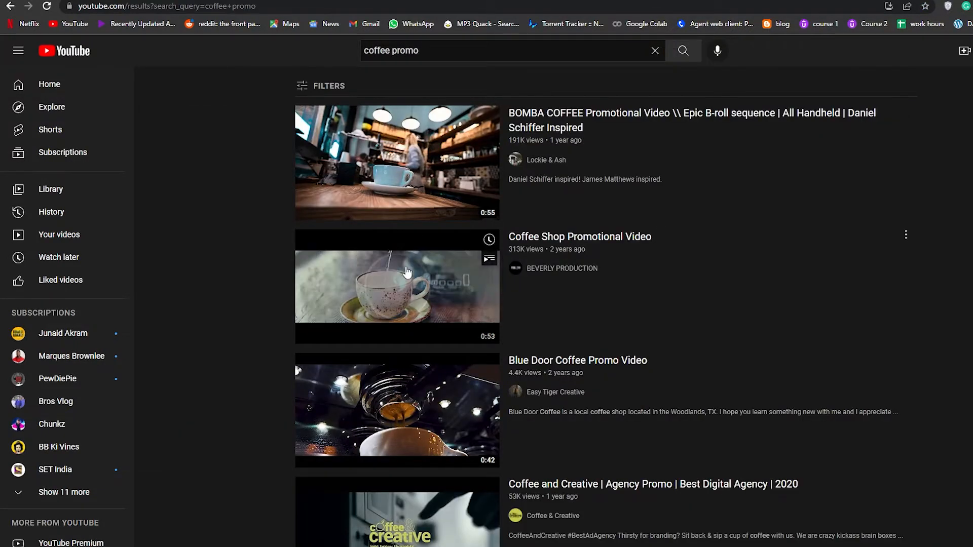
mouse_move(423, 212)
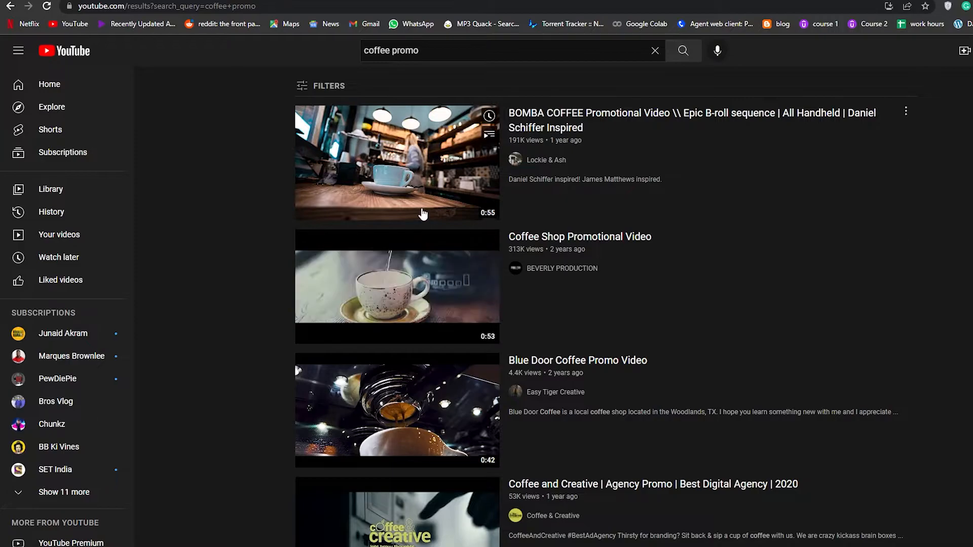
left_click(436, 273)
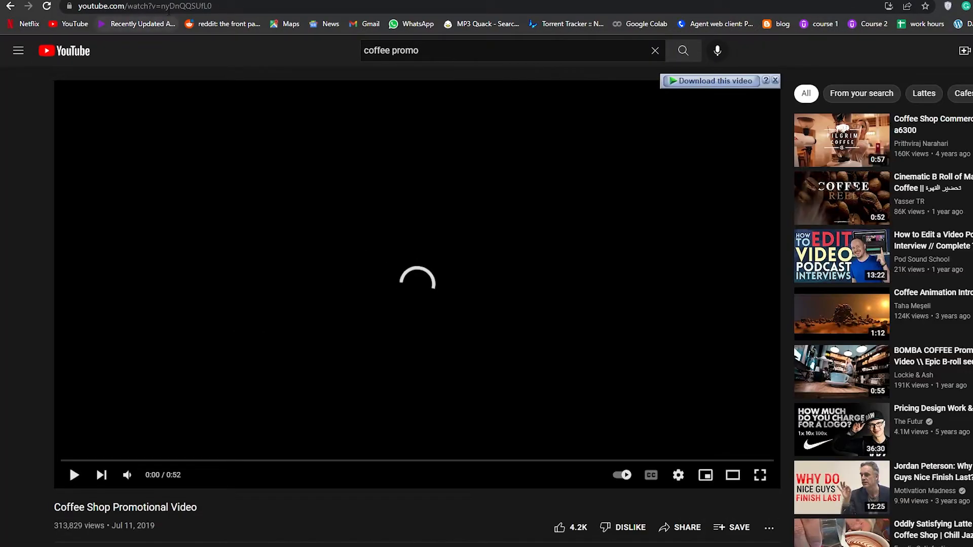
Copy the YouTube video's URL and paste it as the hero section's background video link in Elementor
left_click(167, 6)
right_click(168, 7)
left_click(212, 75)
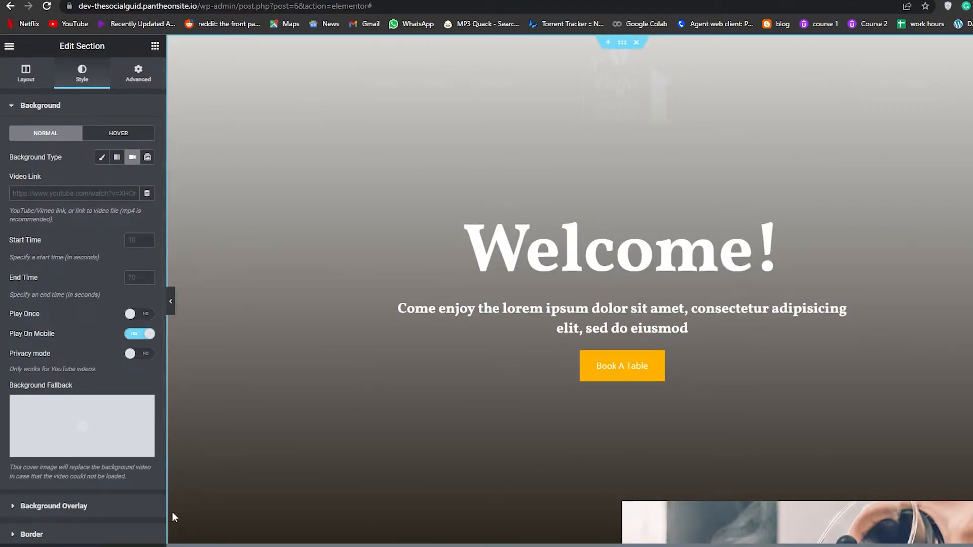
right_click(75, 190)
left_click(131, 275)
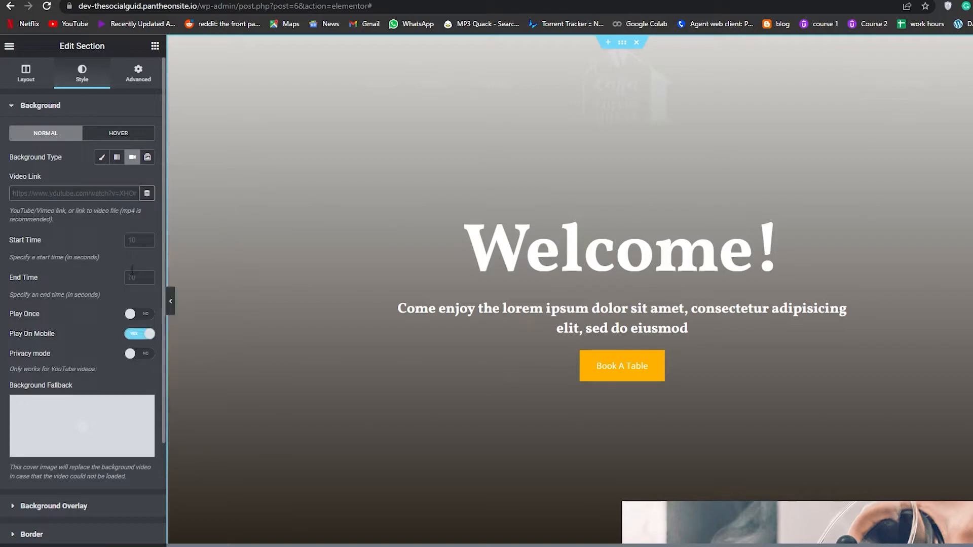
Check how the background video plays behind the Welcome section and open the section's layout settings
scroll(102, 405, "down", 3)
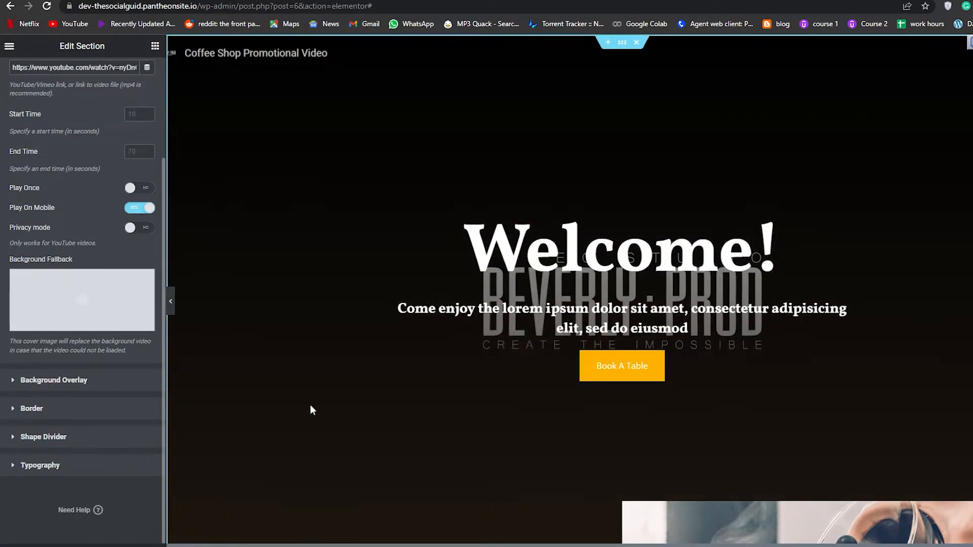
scroll(436, 412, "down", 3)
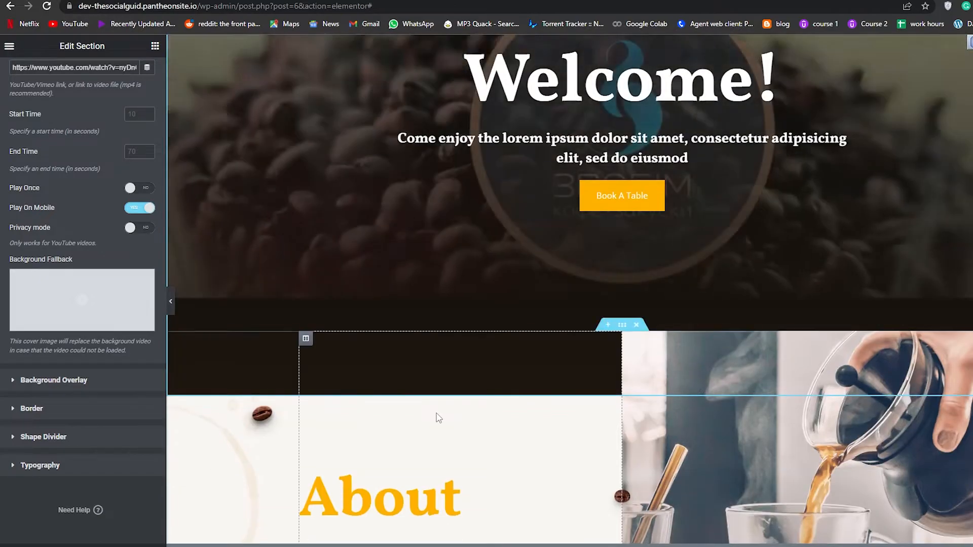
scroll(434, 411, "up", 3)
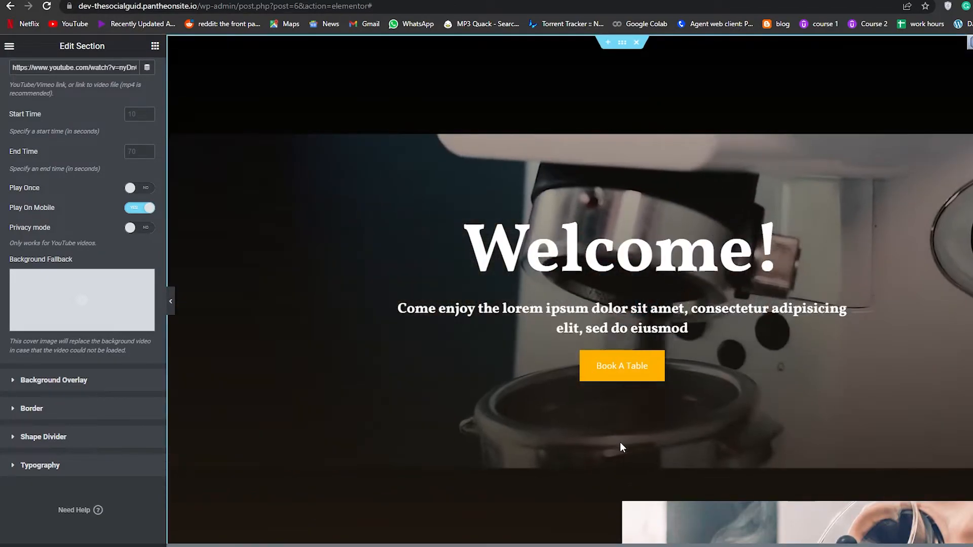
scroll(131, 369, "up", 2)
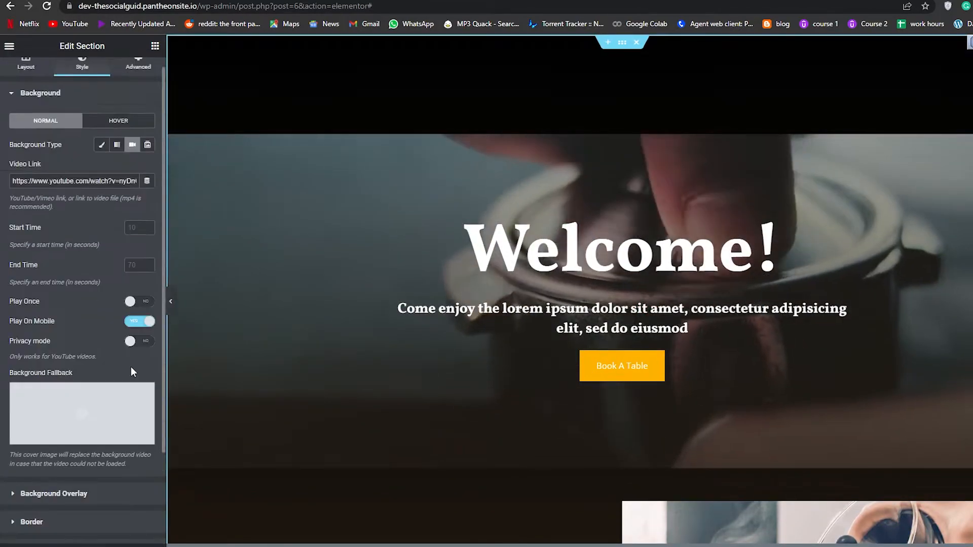
scroll(132, 374, "up", 1)
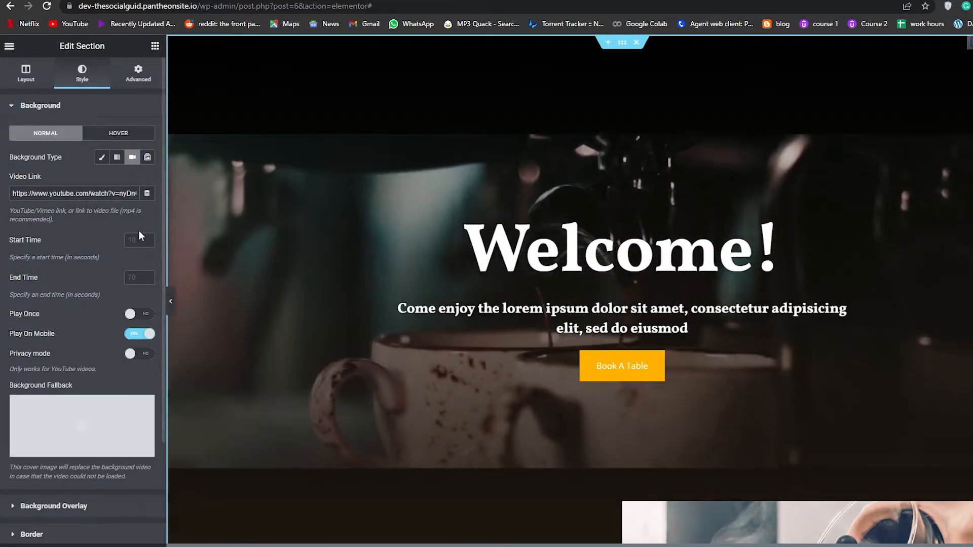
left_click(43, 85)
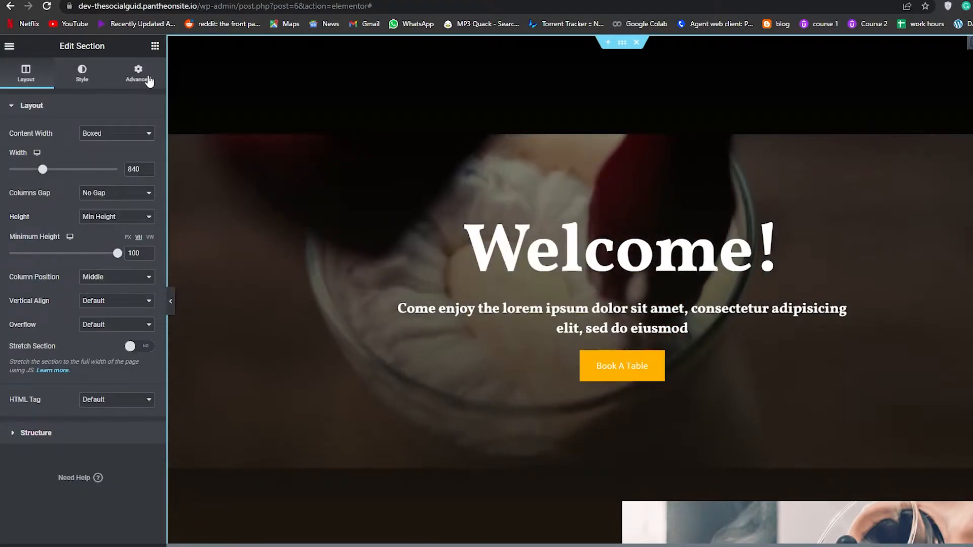
Reopen the hero section's style settings and compare the background options for the normal and hover states
left_click(148, 80)
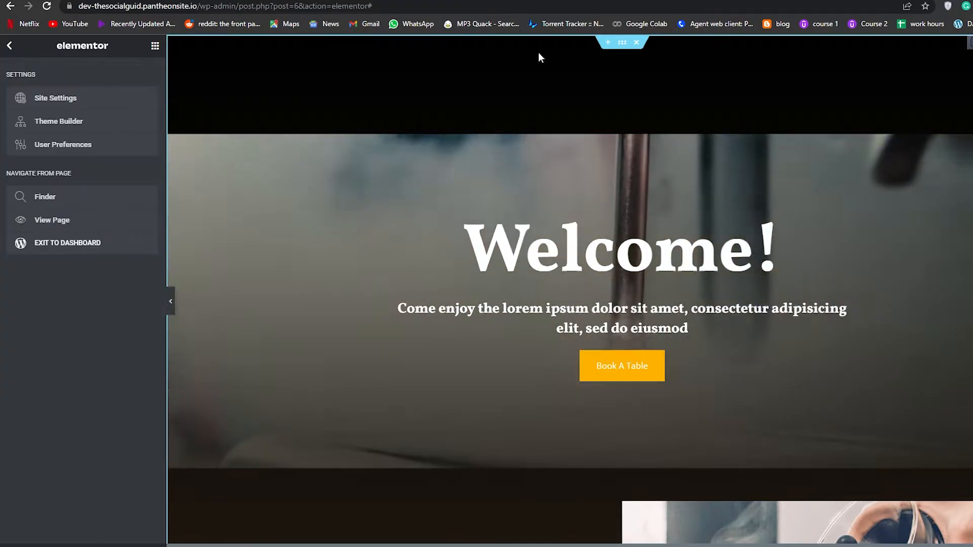
scroll(490, 401, "down", 3)
scroll(487, 395, "up", 3)
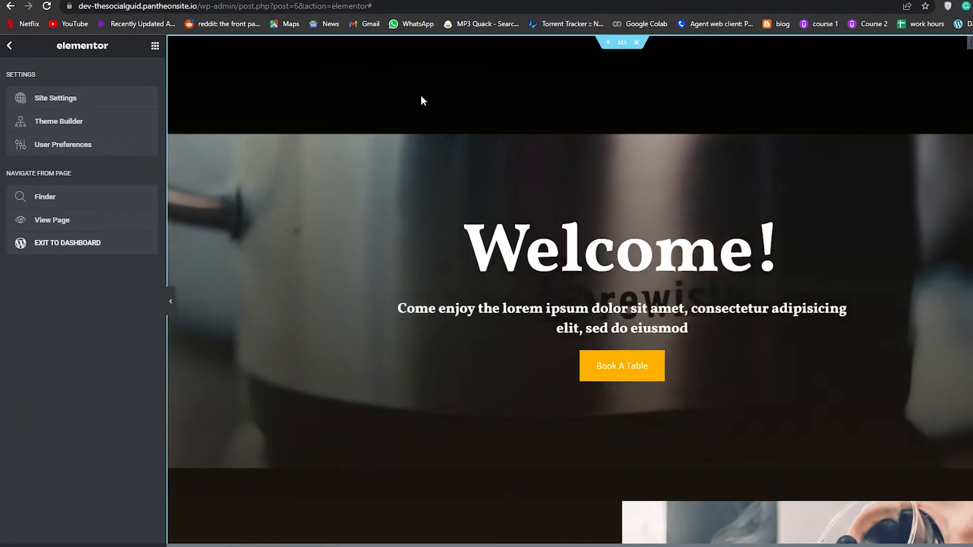
left_click(622, 42)
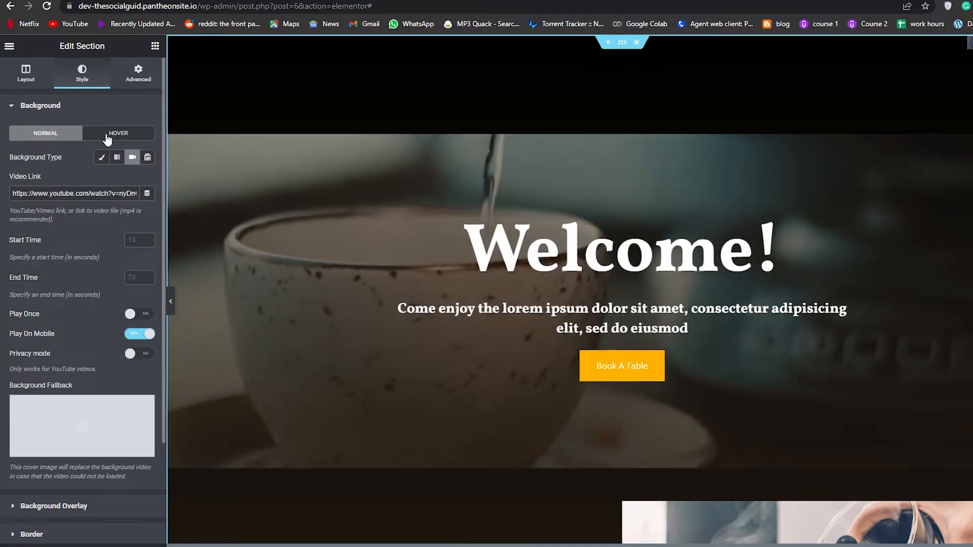
left_click(109, 134)
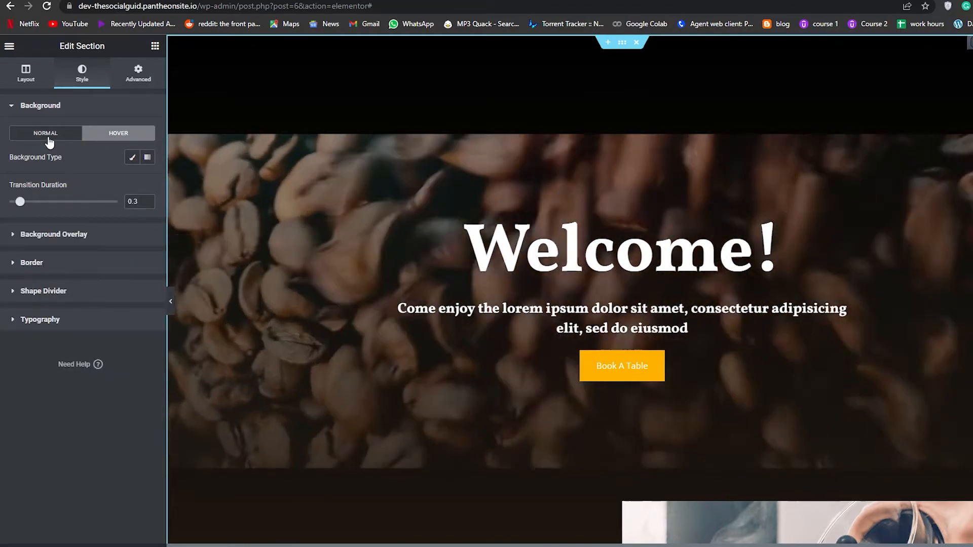
left_click(45, 133)
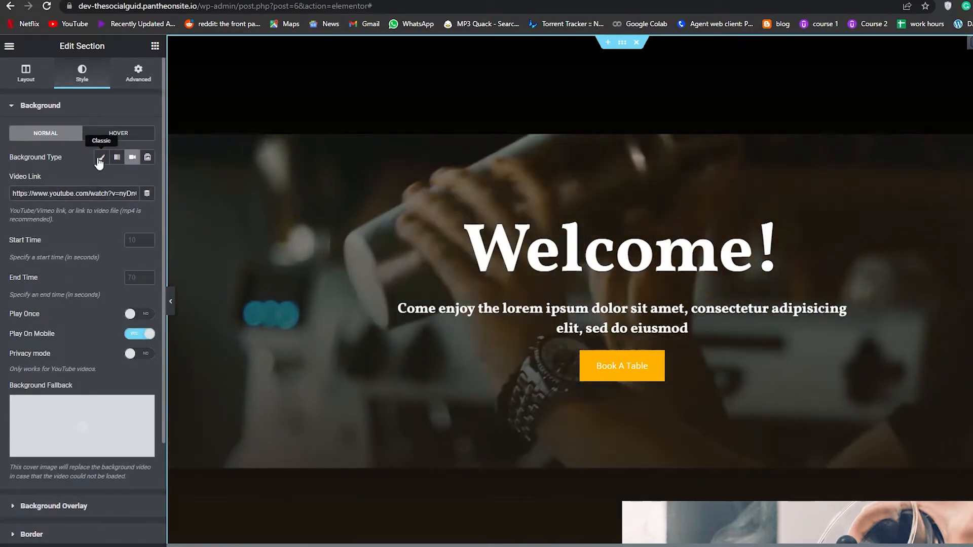
Preview the hero section with the Classic background type and switch it back to Video
left_click(101, 157)
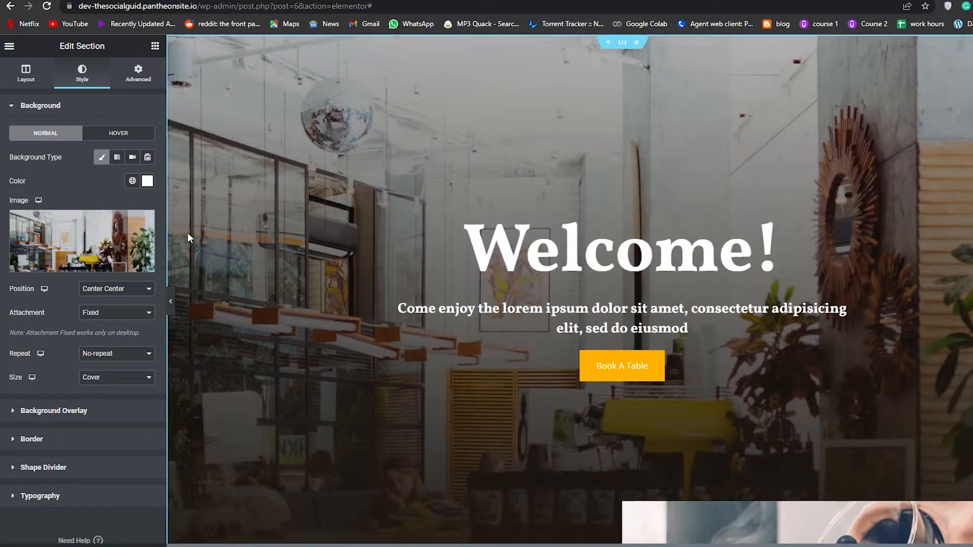
left_click(133, 158)
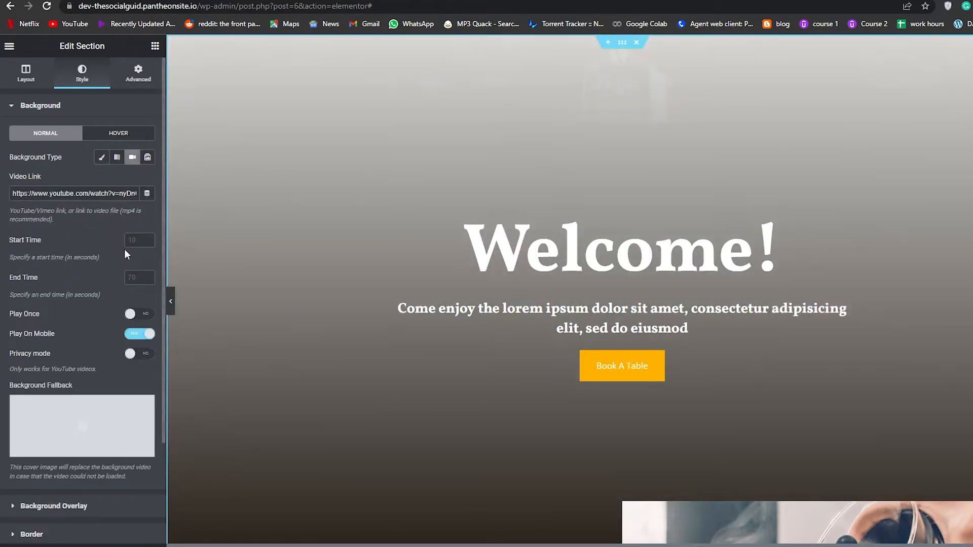
scroll(146, 181, "down", 3)
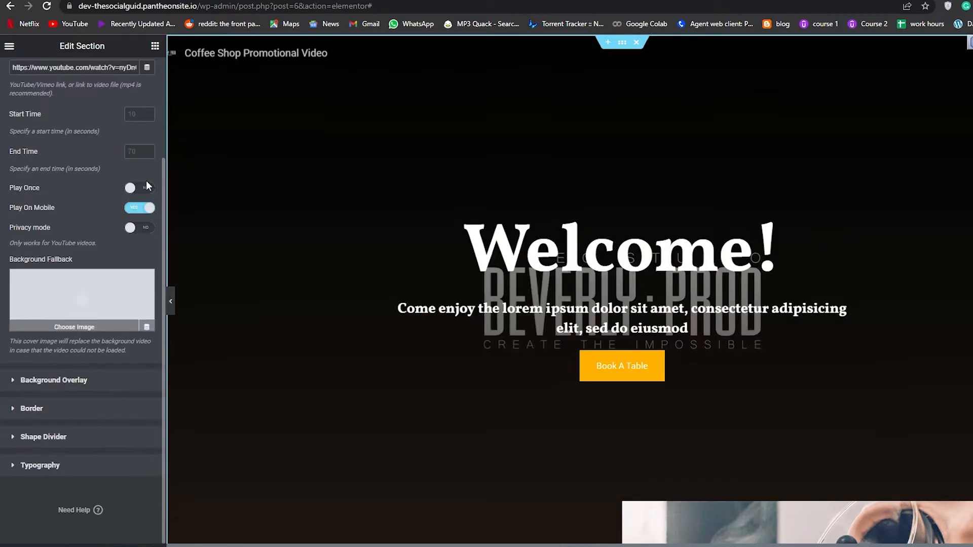
Set the hero section's border radius in the hover state to 6 px on all four corners
left_click(6, 384)
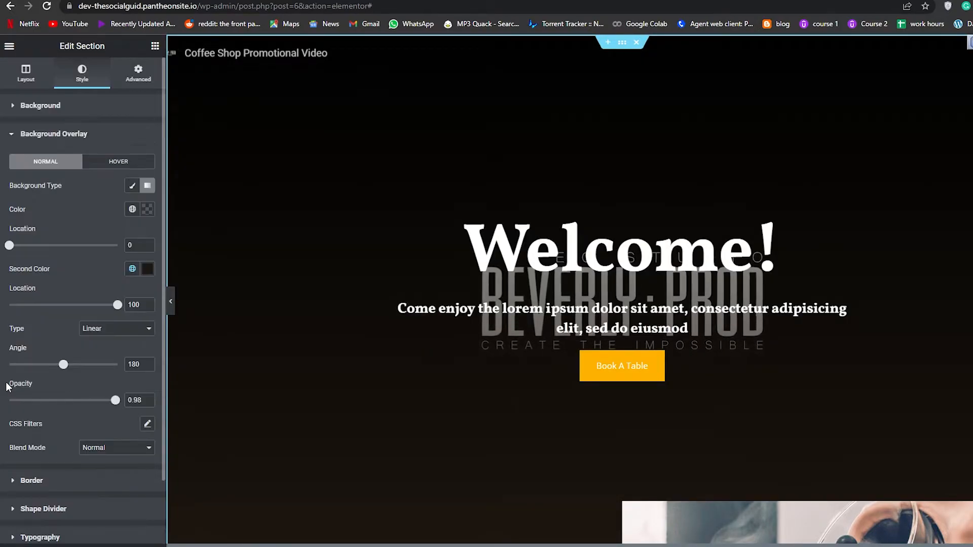
scroll(7, 386, "down", 2)
left_click(7, 405)
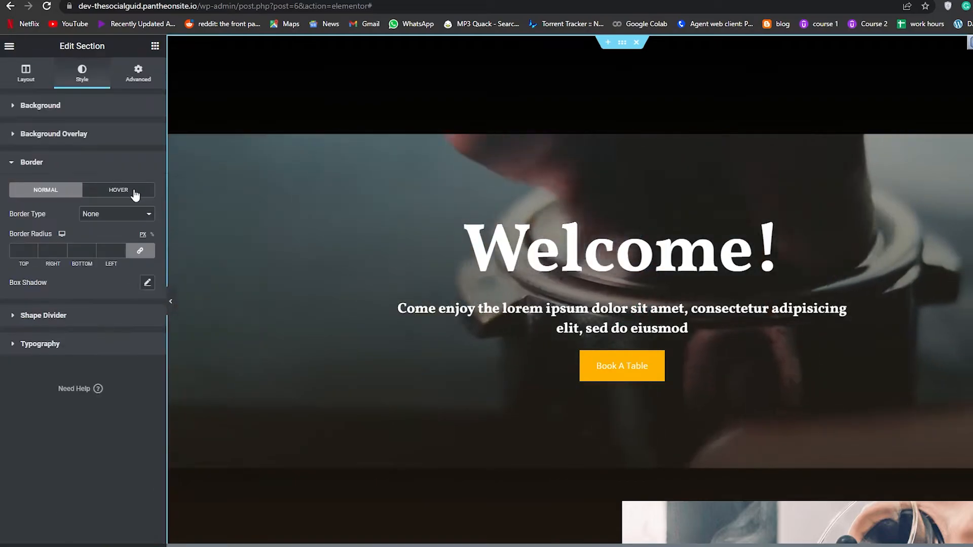
left_click(133, 191)
left_click(33, 251)
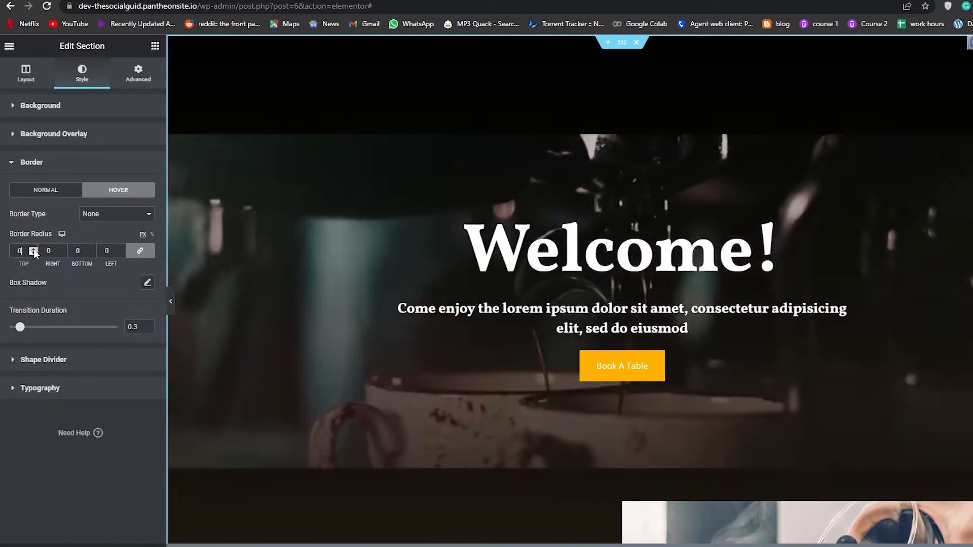
type("6")
Add a hover box shadow to the hero section with a horizontal offset of 43 and a vertical offset of 48
left_click(148, 283)
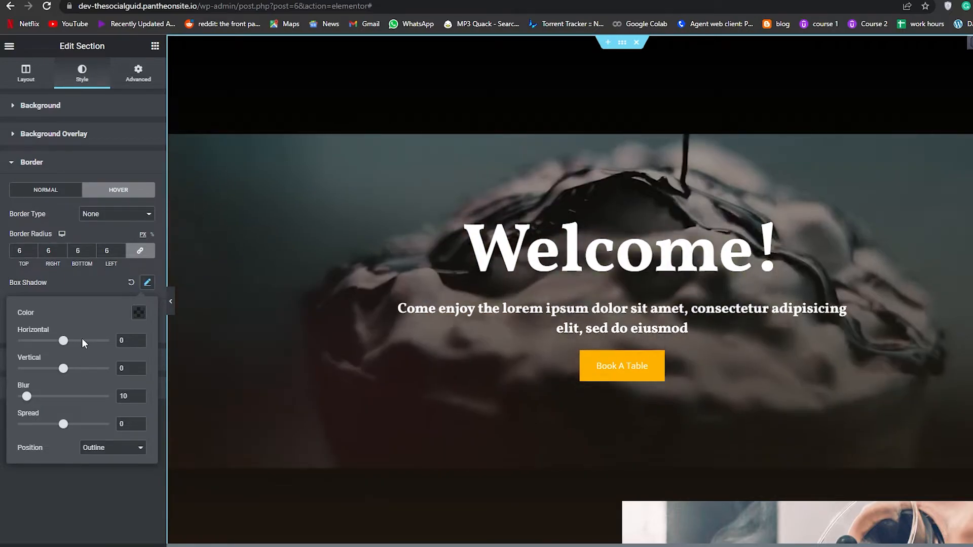
mouse_move(83, 341)
left_mouse_down()
mouse_move(93, 340)
mouse_move(83, 340)
left_mouse_up()
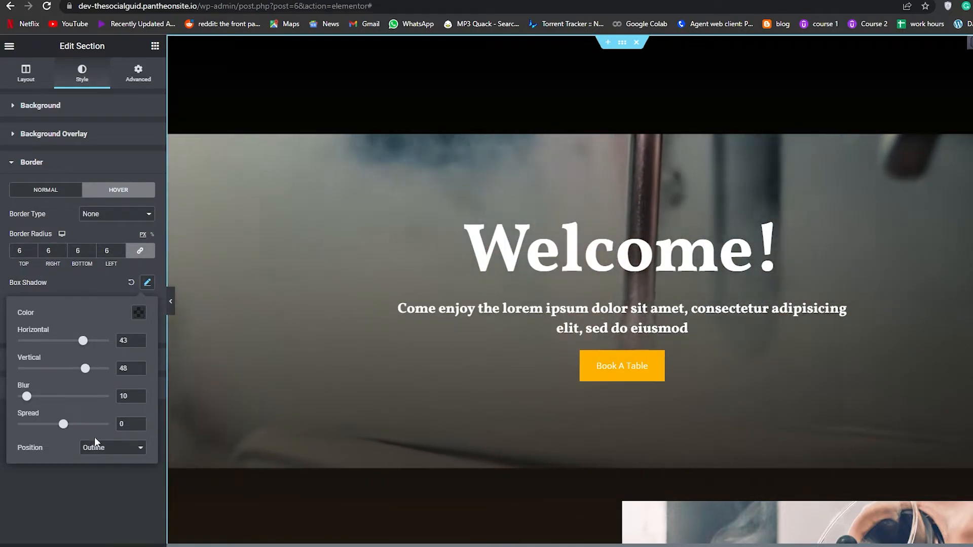
scroll(532, 306, "down", 5)
scroll(529, 303, "down", 2)
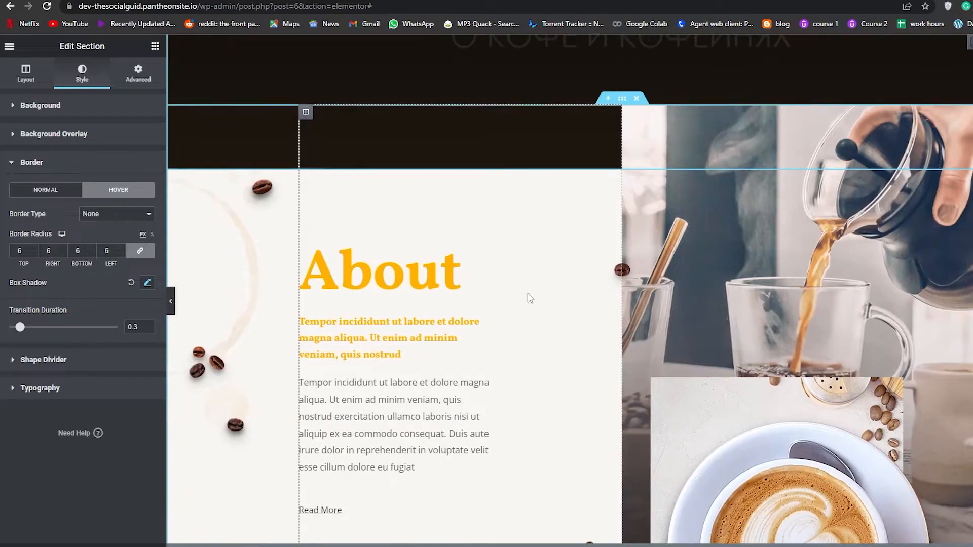
scroll(526, 298, "up", 5)
scroll(358, 265, "down", 3)
Review the home page sections from About and Featured Menu down to the footer and return to the hero section
scroll(548, 310, "down", 12)
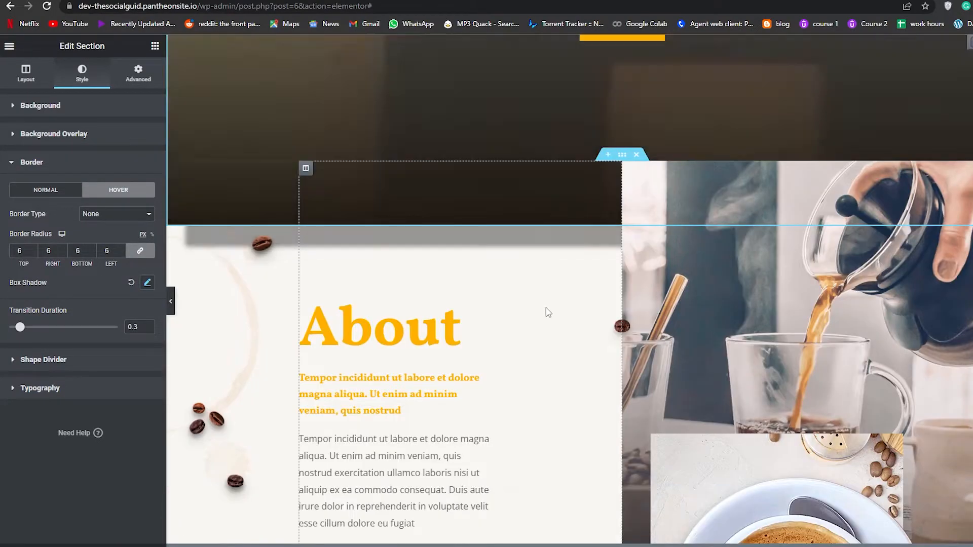
scroll(580, 329, "up", 8)
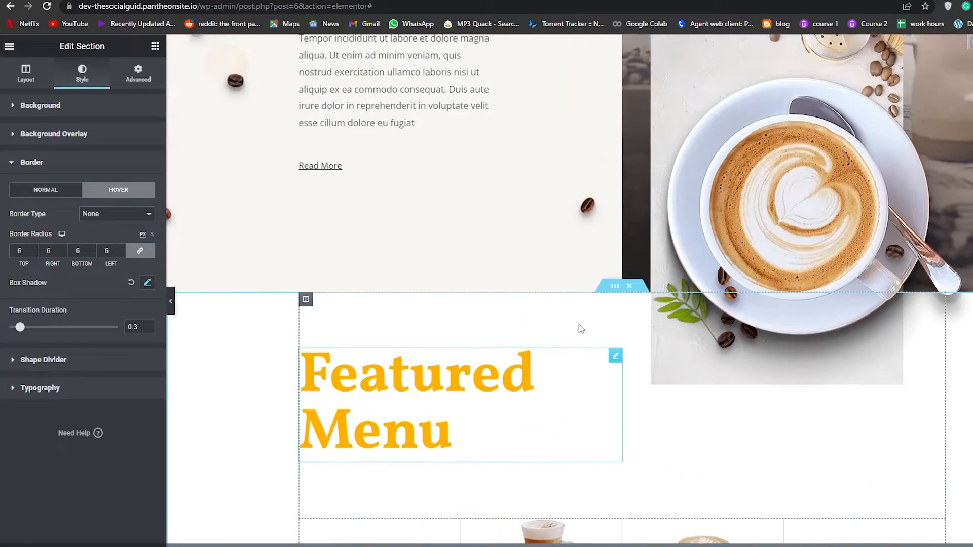
scroll(622, 373, "down", 2)
scroll(622, 372, "down", 20)
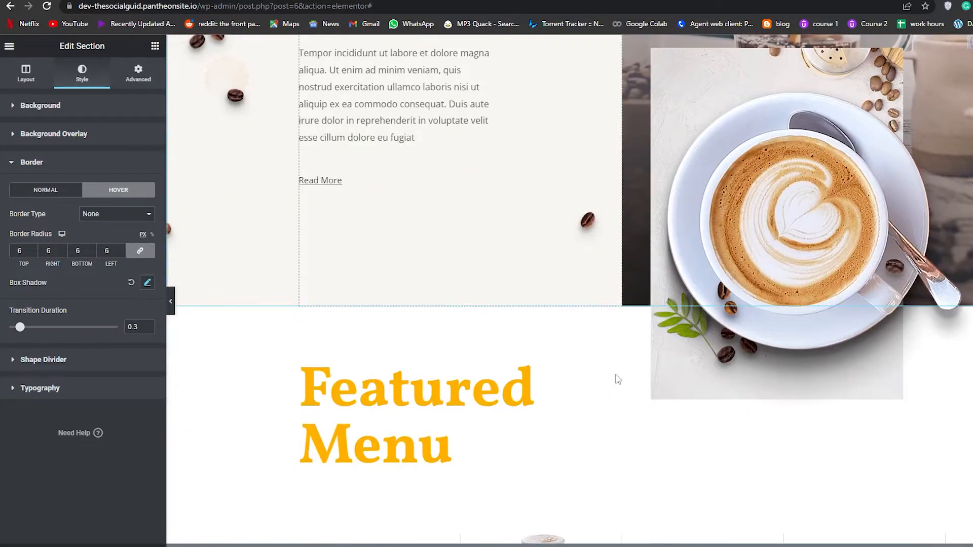
scroll(616, 376, "down", 10)
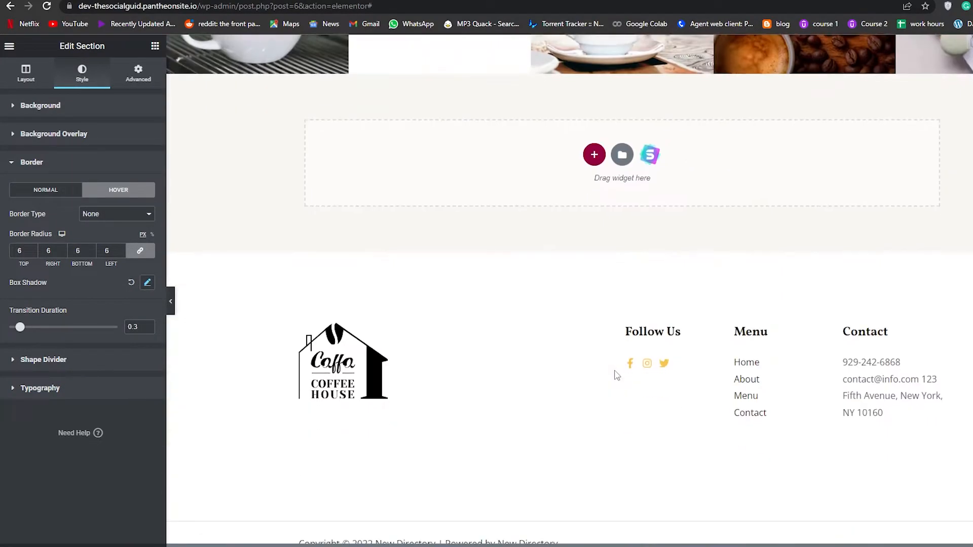
scroll(615, 373, "up", 13)
scroll(585, 314, "up", 20)
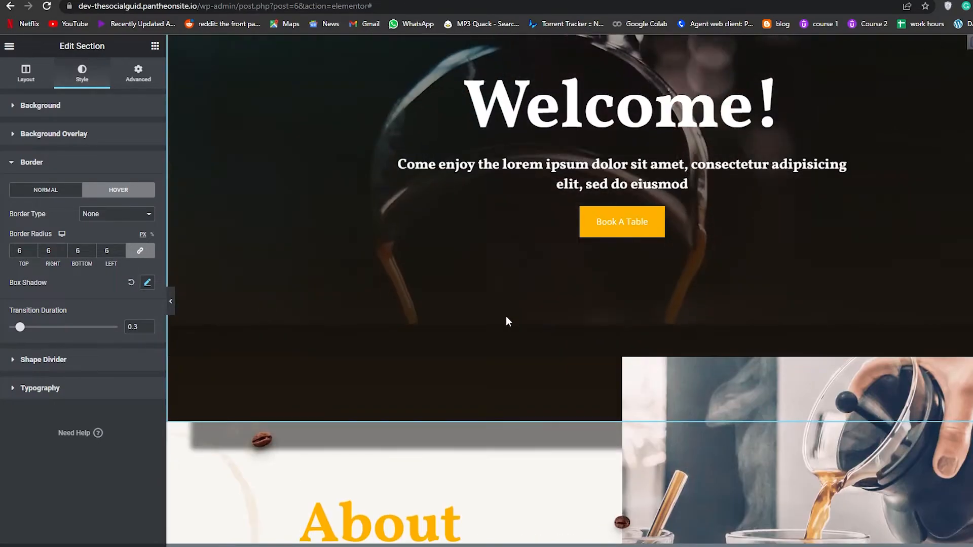
scroll(501, 318, "up", 3)
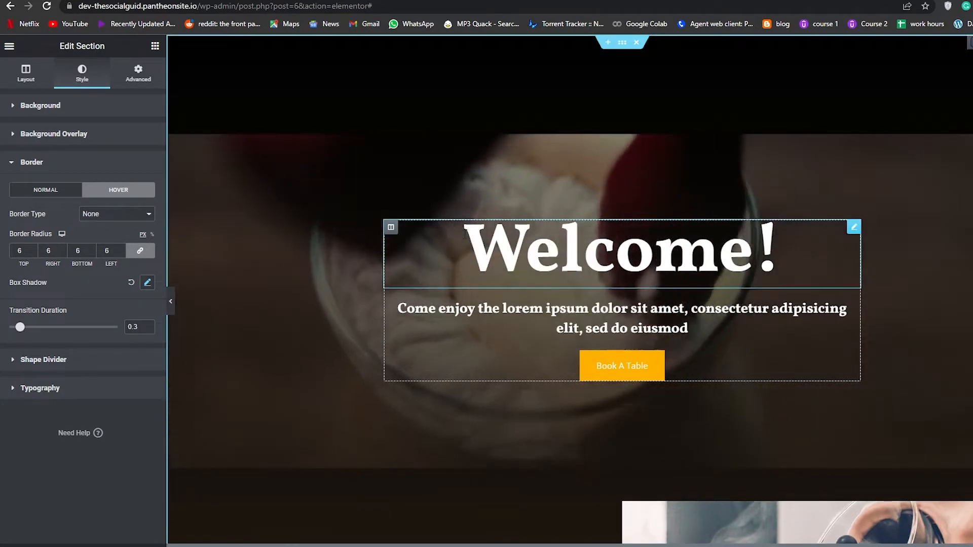
Select the "Welcome!" heading and view its content and style settings
left_click_drag(455, 244, 703, 370)
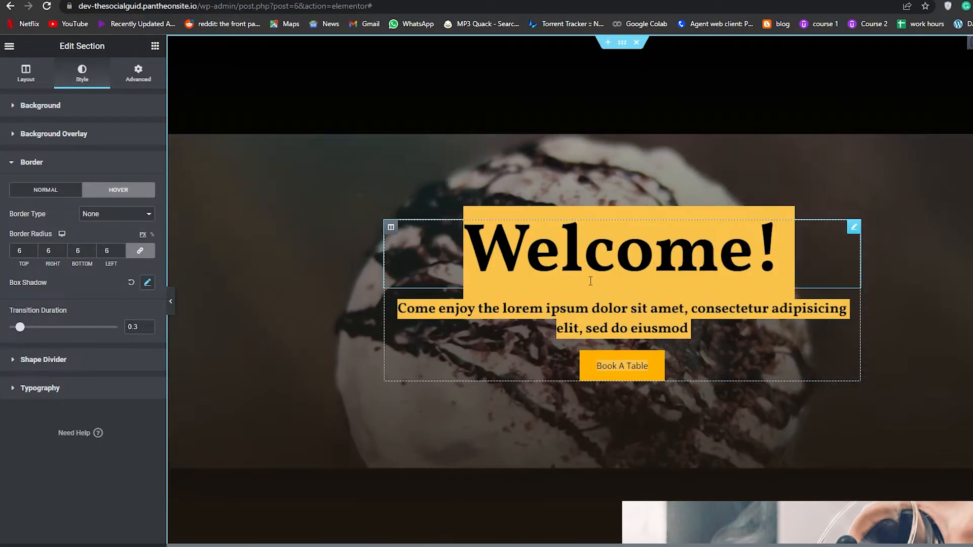
left_click(590, 278)
double_click(473, 249)
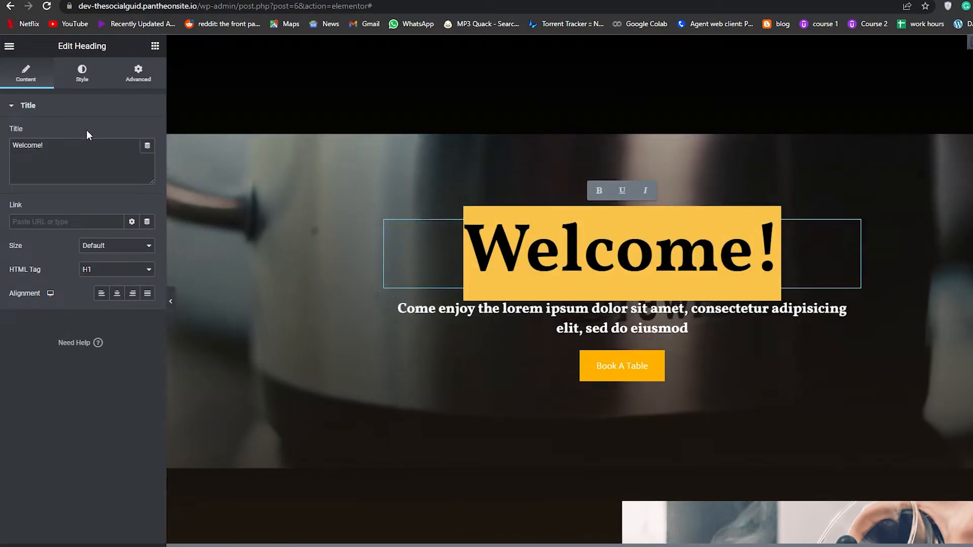
left_click(81, 73)
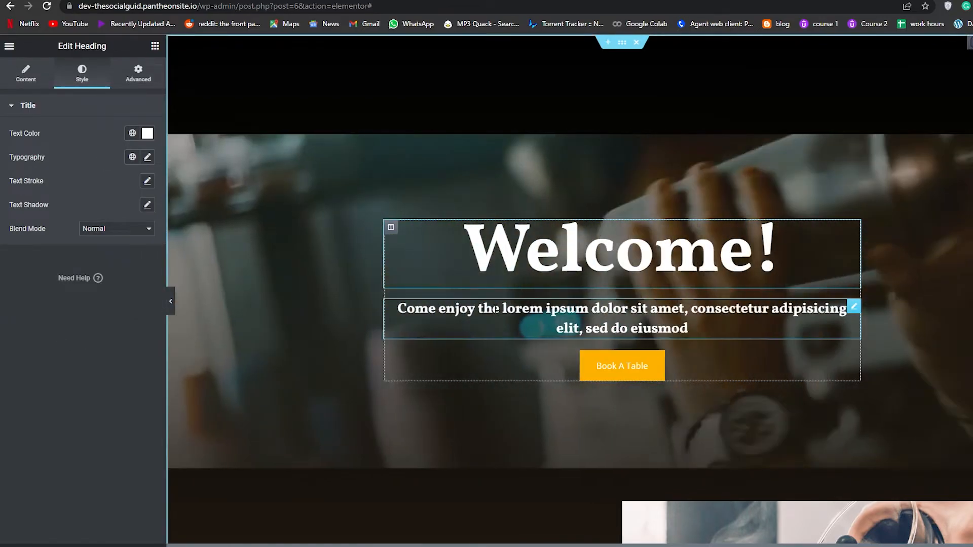
Replace the subheading under "Welcome!" with "The best coffee in the world"
triple_click(495, 309)
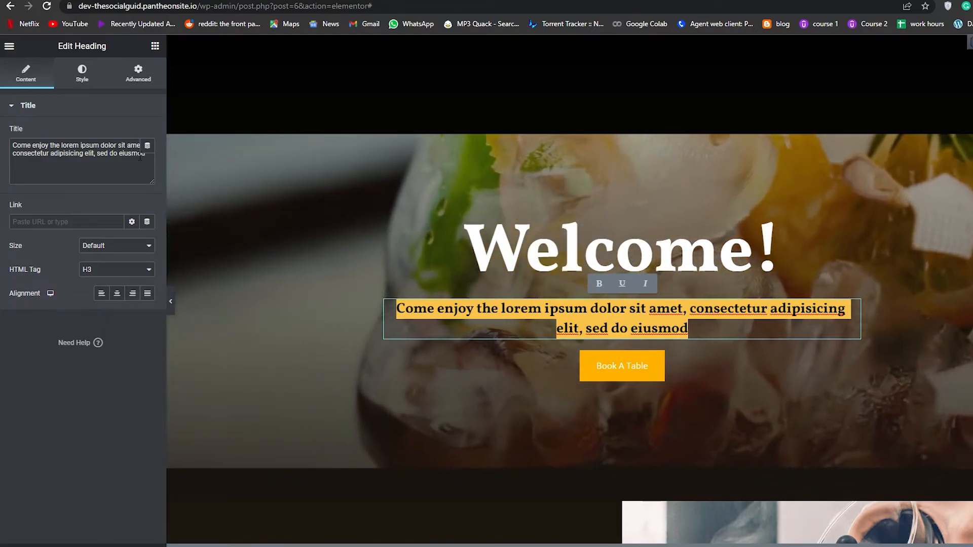
triple_click(139, 155)
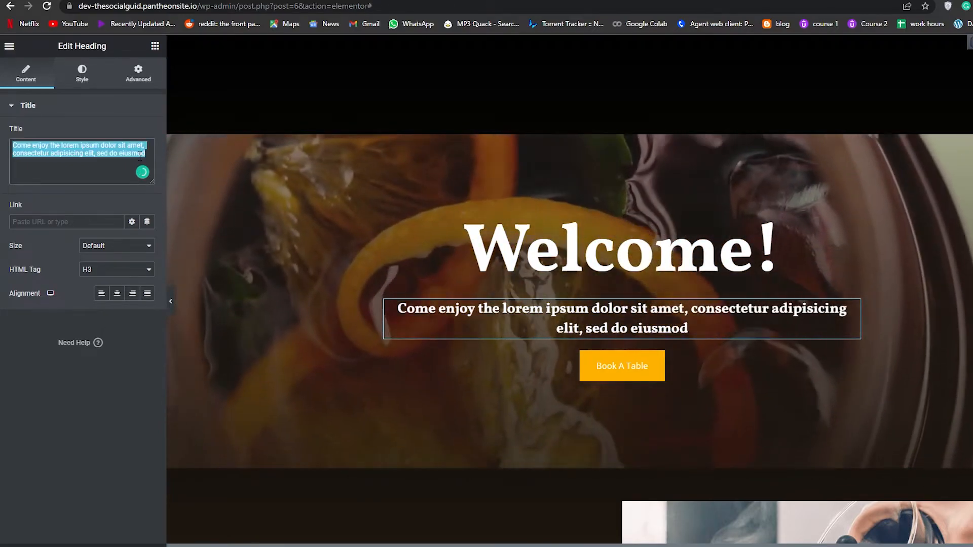
type("The best coffee in the ")
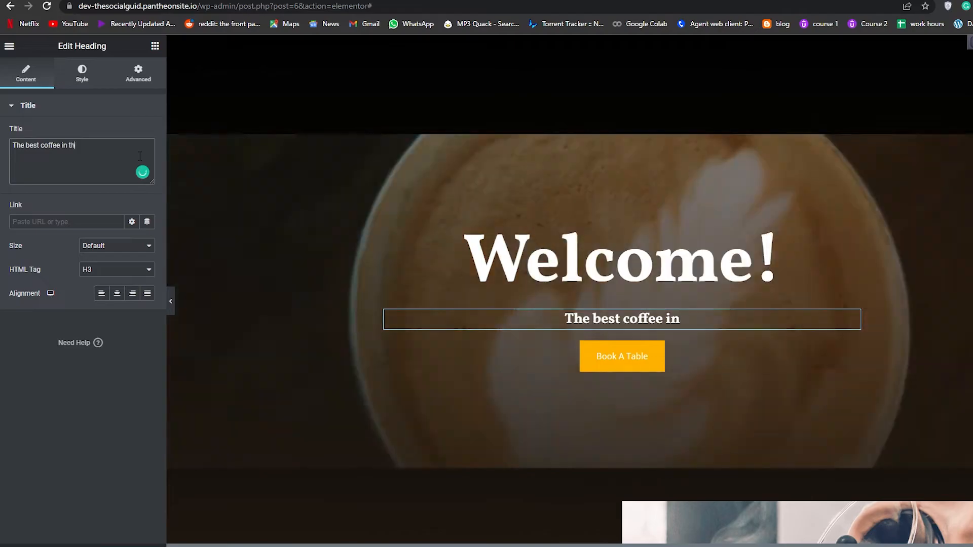
type("world")
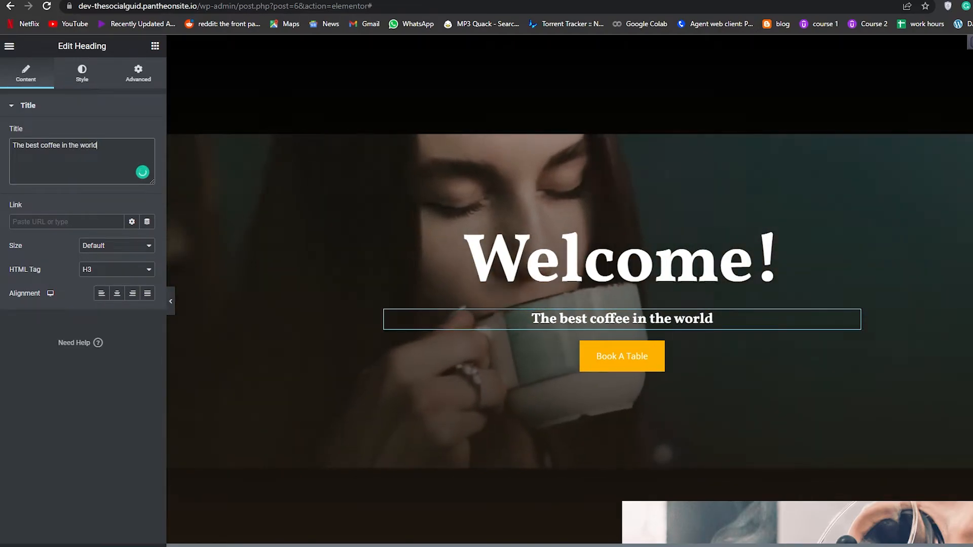
Set the hero section's video background fallback to the black line drawing of a face from the free images
scroll(587, 403, "down", 9)
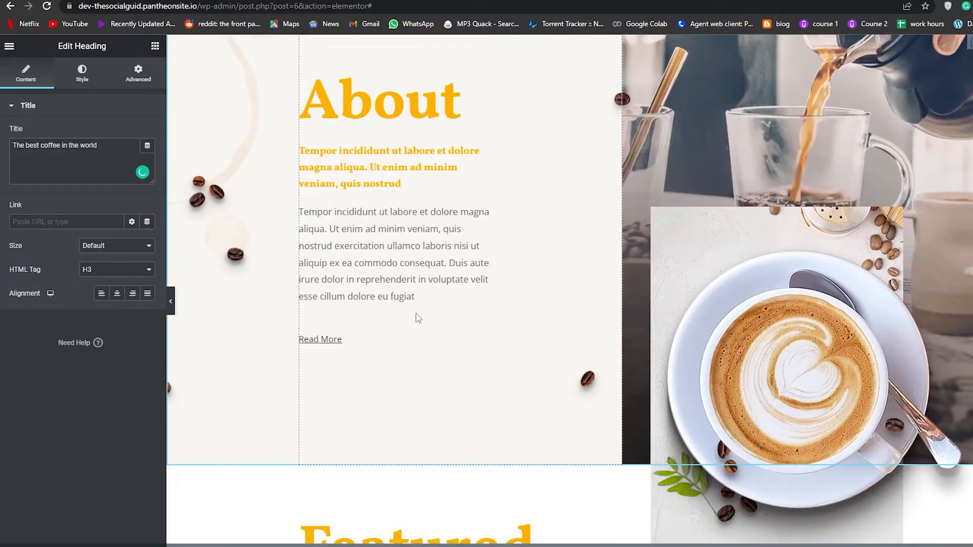
left_click(10, 48)
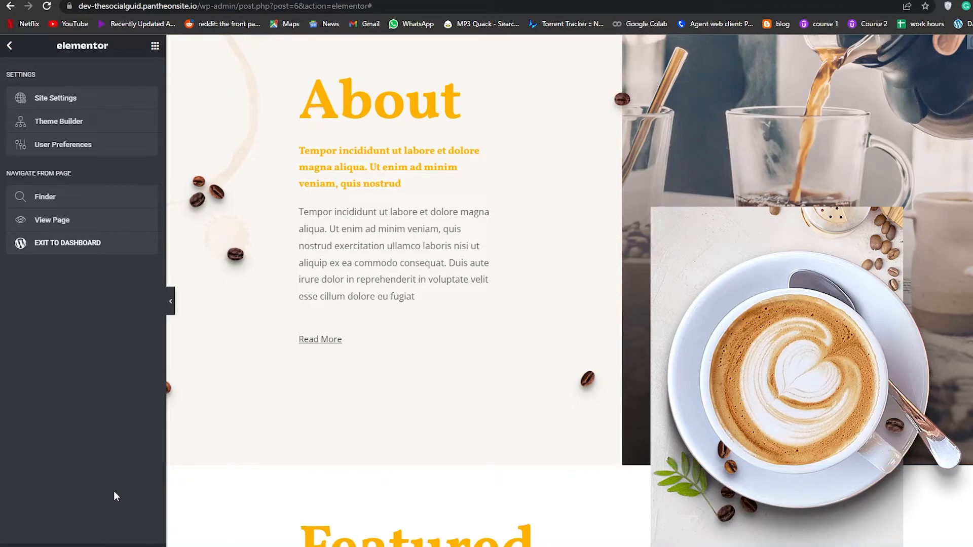
scroll(178, 511, "up", 10)
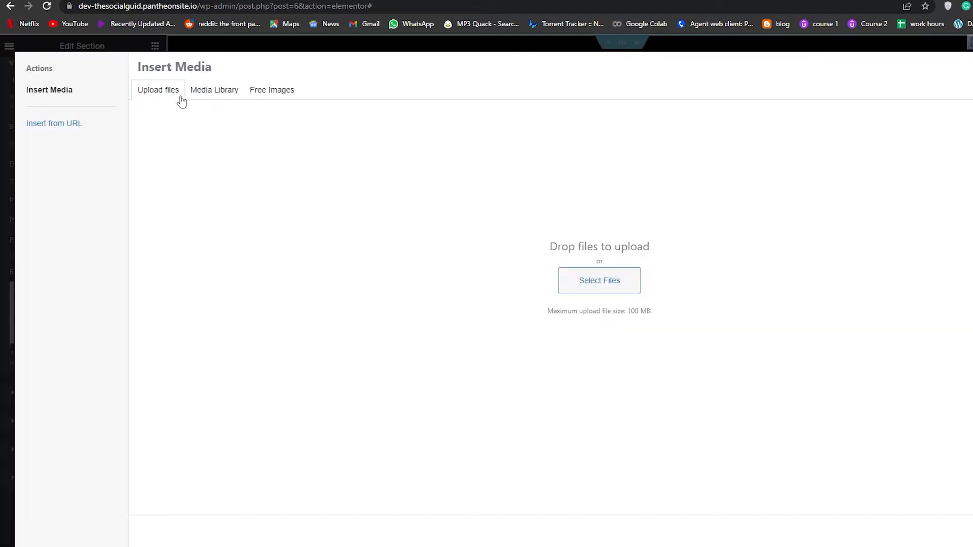
left_click(277, 90)
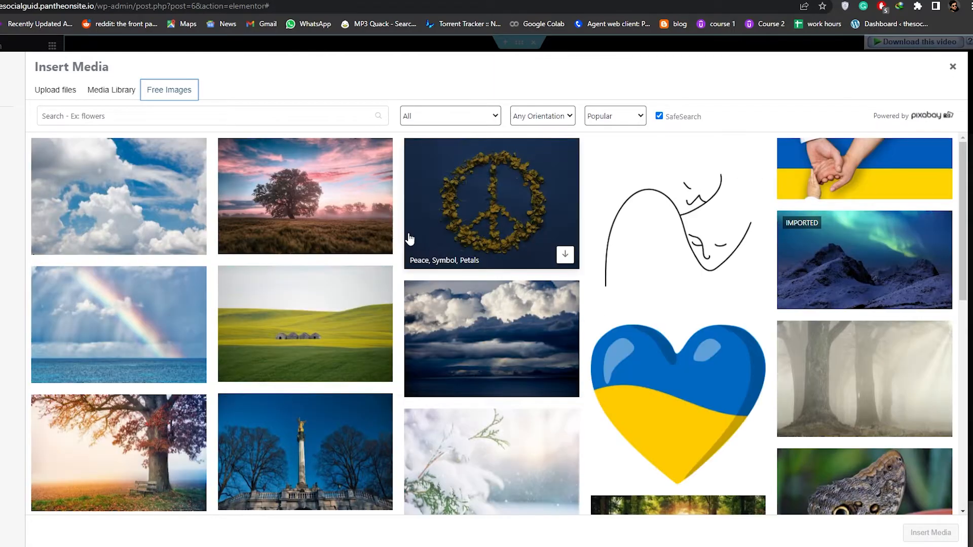
left_click(679, 243)
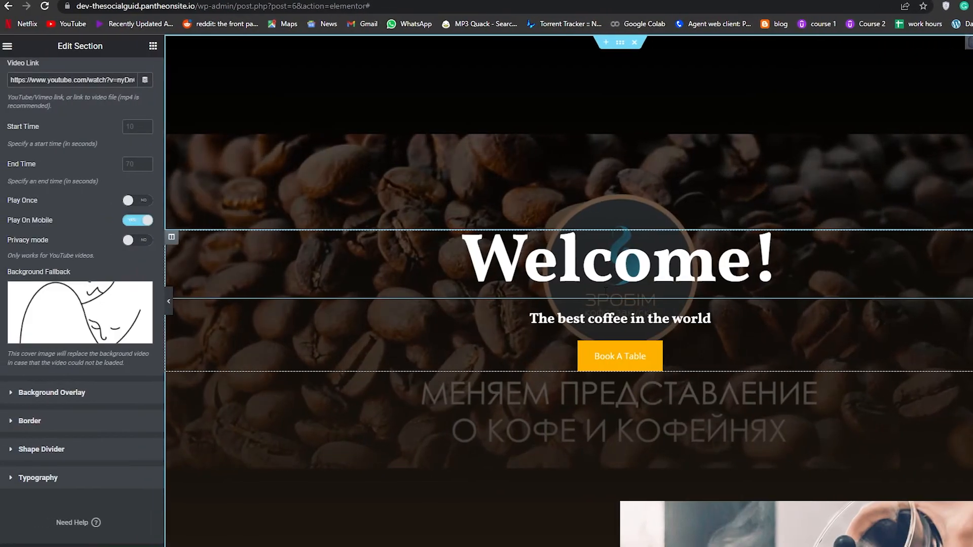
Change the hero section's background overlay type from Gradient to Classic
scroll(113, 352, "down", 1)
scroll(256, 374, "down", 1)
left_click(144, 189)
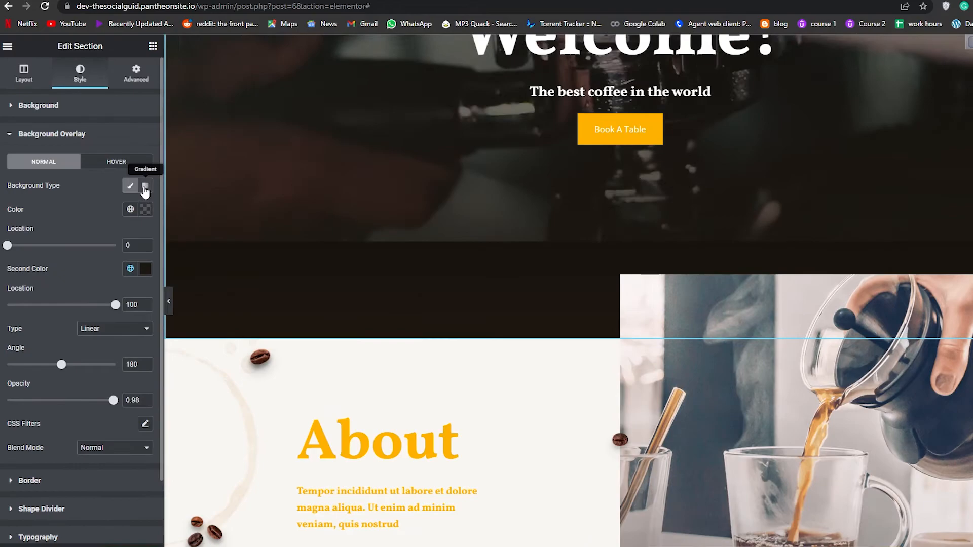
left_click(131, 191)
scroll(215, 316, "up", 4)
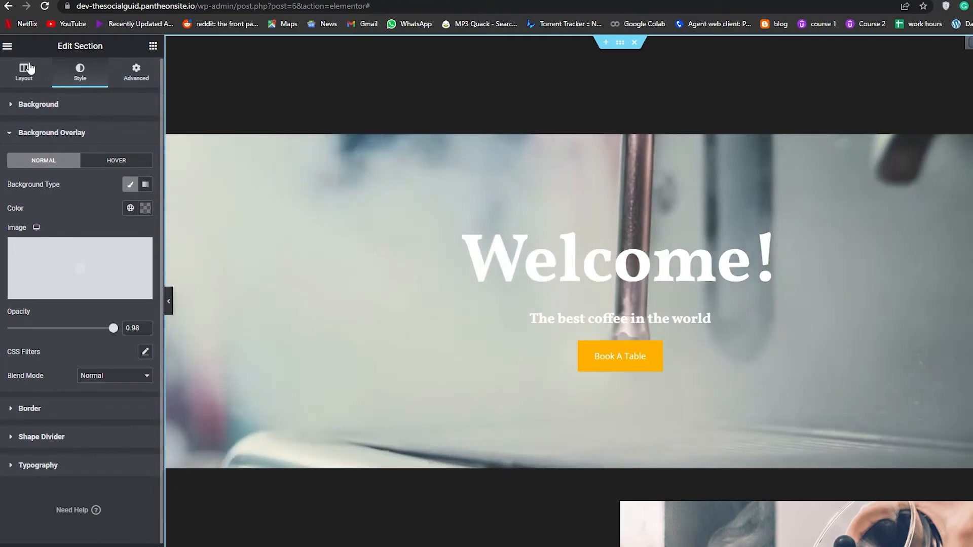
Exit the Elementor editor and return to the Home page in the WordPress editor
left_click(24, 71)
left_click(9, 46)
scroll(461, 456, "down", 10)
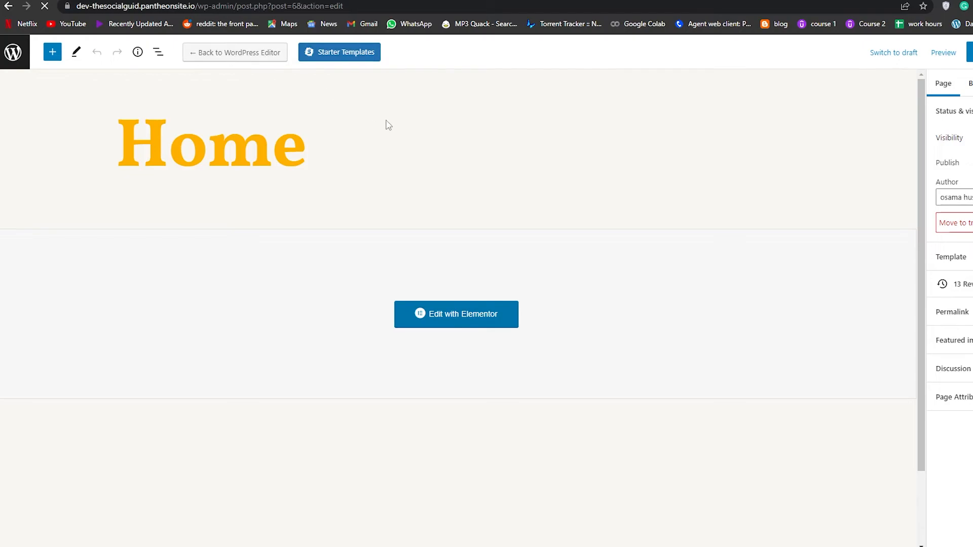
Review the live home page from the hero and About sections down to the Instagram gallery and back up to the Featured Menu
scroll(608, 281, "down", 2)
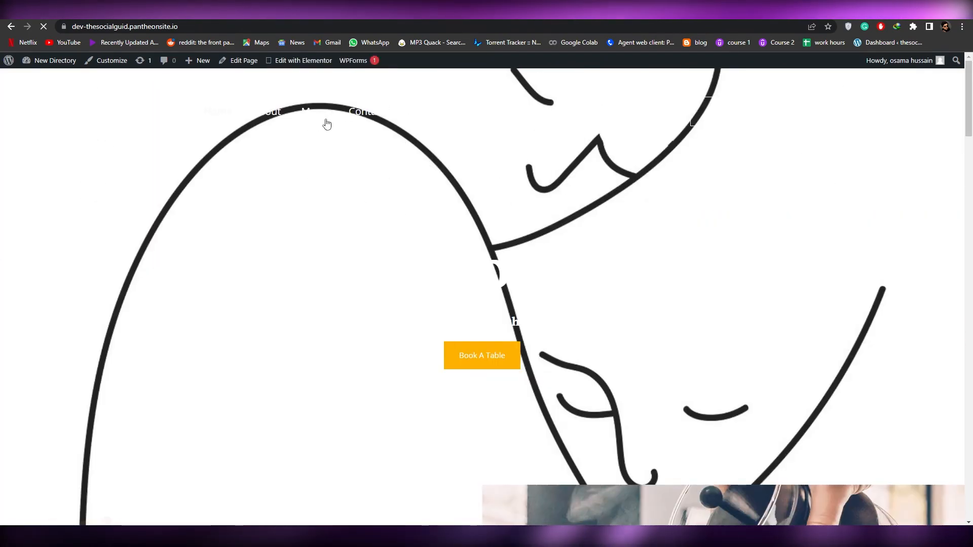
scroll(327, 124, "down", 20)
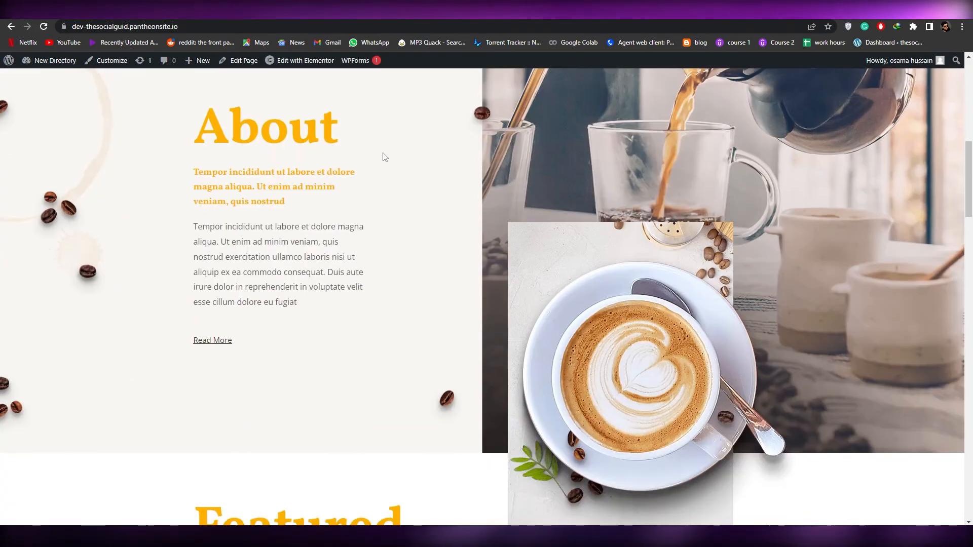
scroll(358, 179, "down", 20)
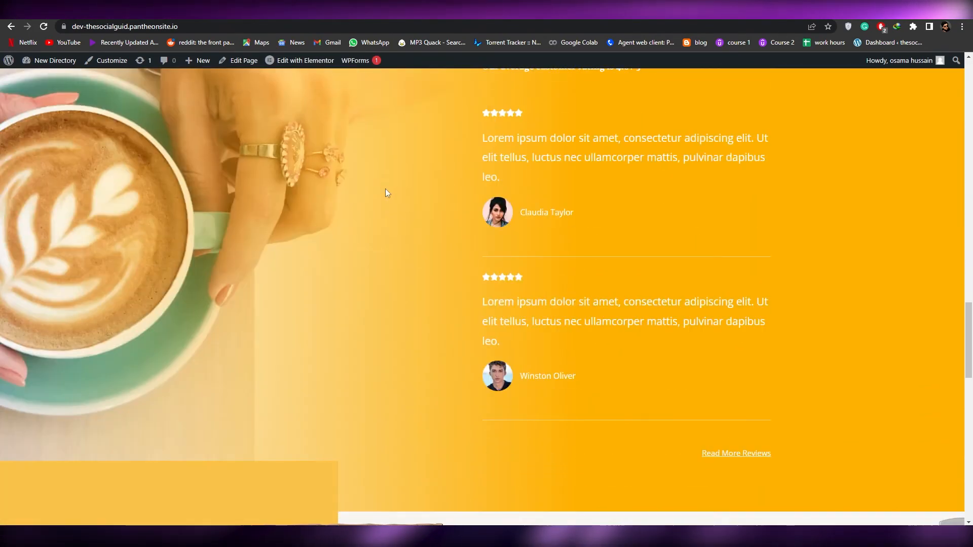
scroll(385, 183, "up", 15)
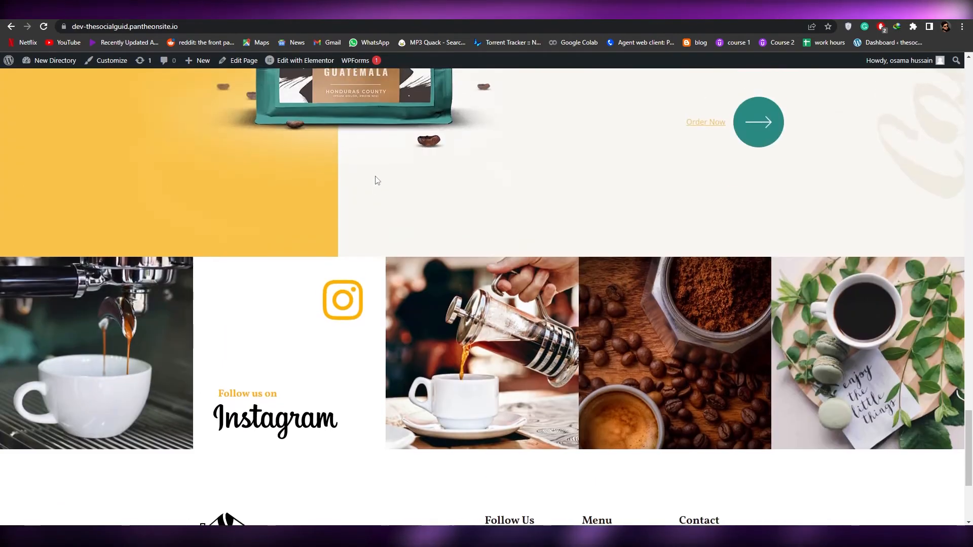
scroll(383, 177, "up", 8)
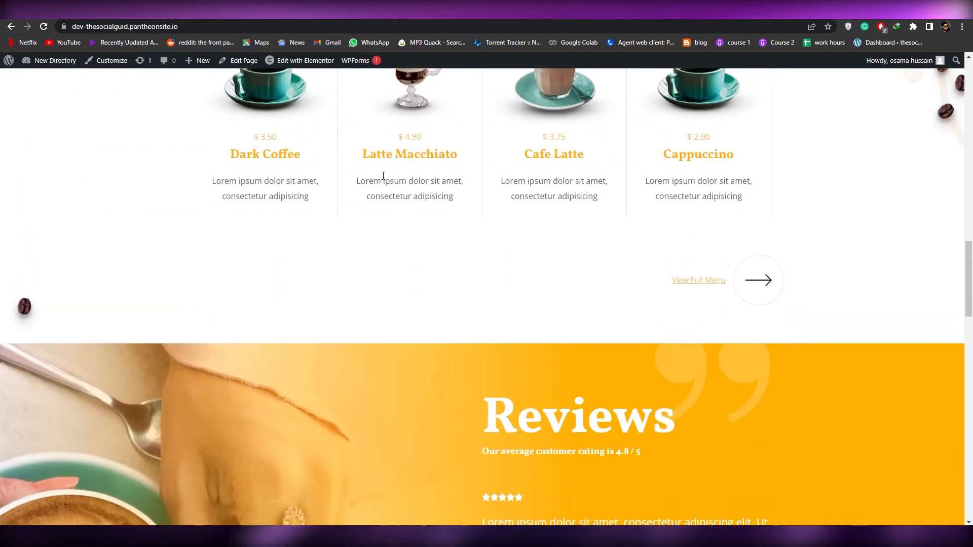
scroll(389, 189, "up", 1)
scroll(387, 188, "down", 2)
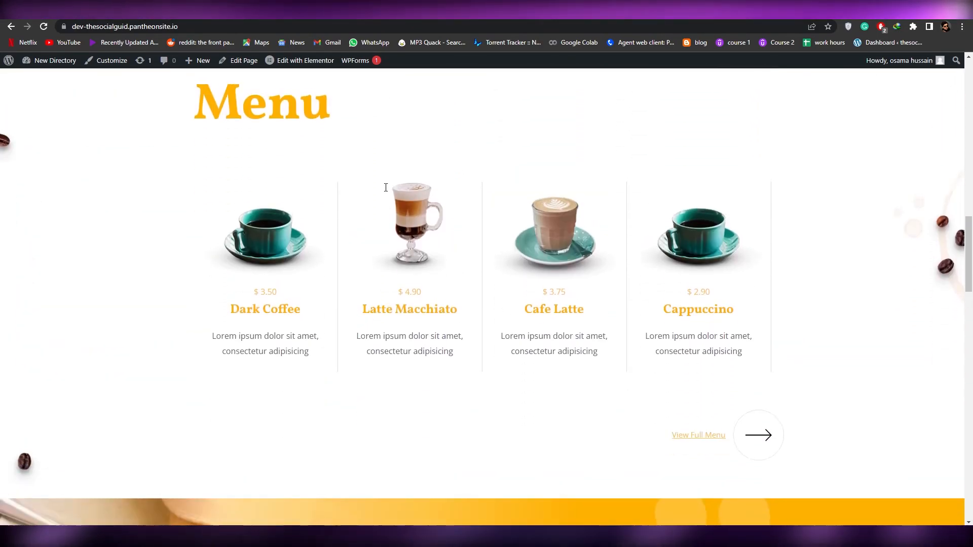
scroll(387, 188, "up", 3)
scroll(386, 187, "down", 2)
scroll(386, 187, "up", 1)
scroll(389, 178, "down", 1)
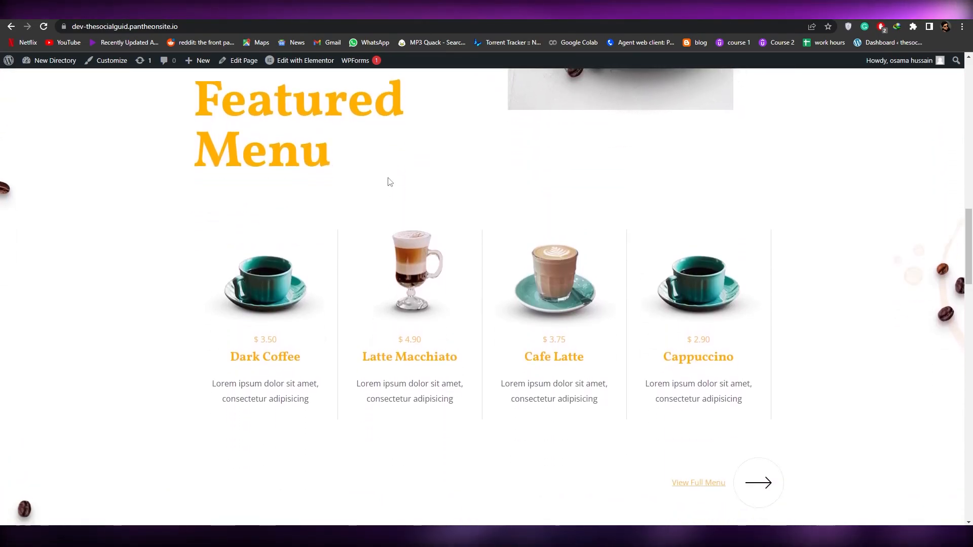